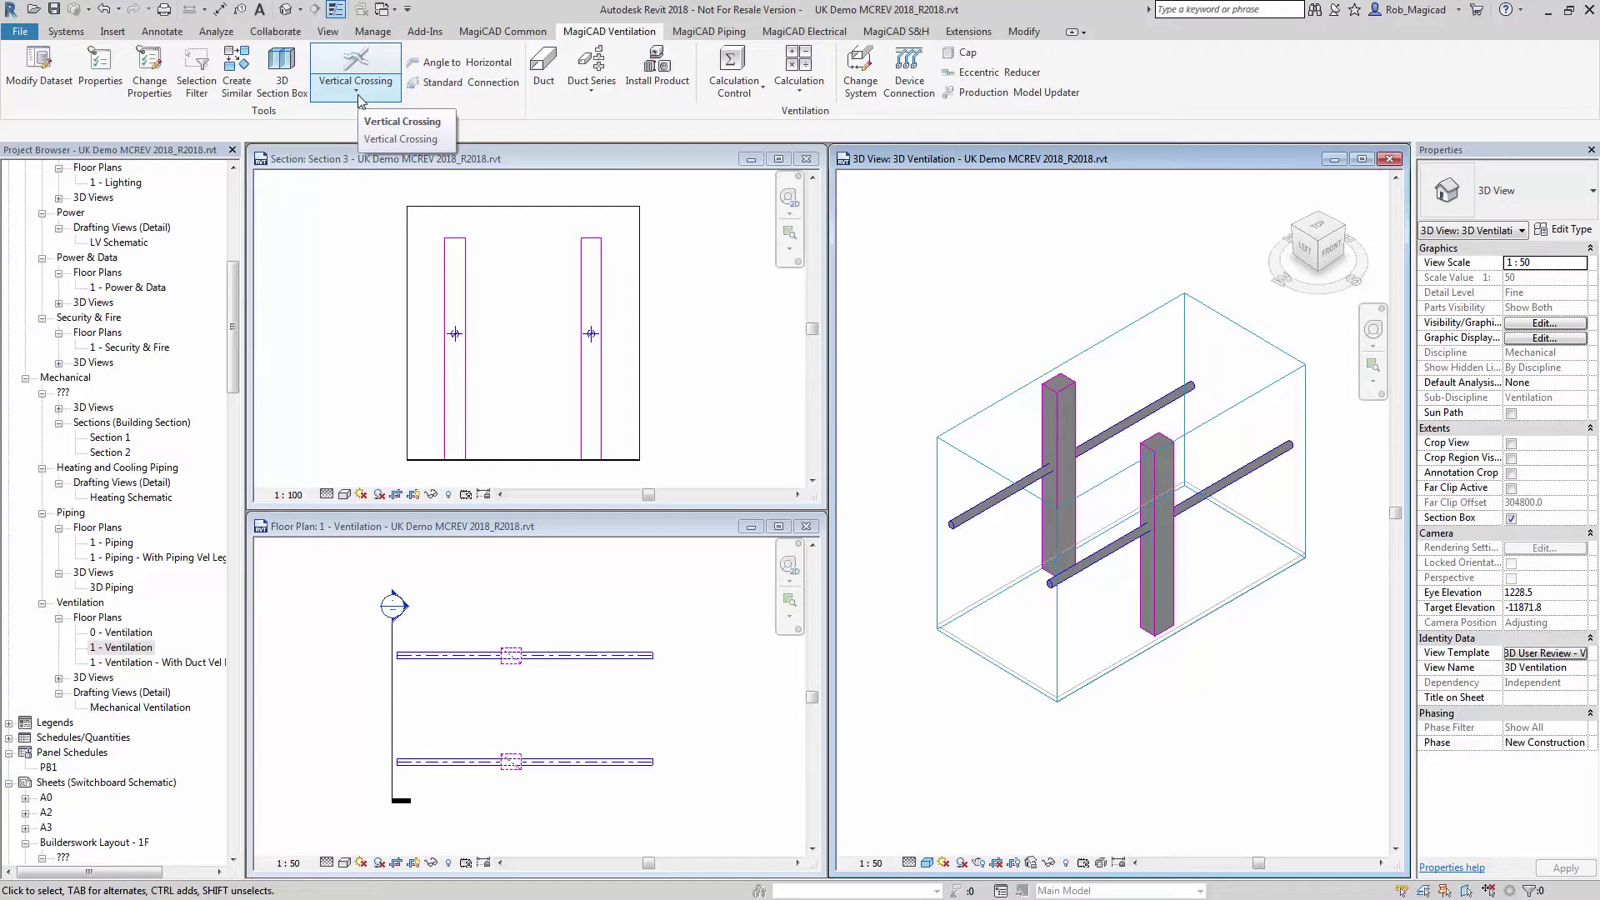
- Choose Horizontal Crossing from the crossing-type list
left_click(358, 98)
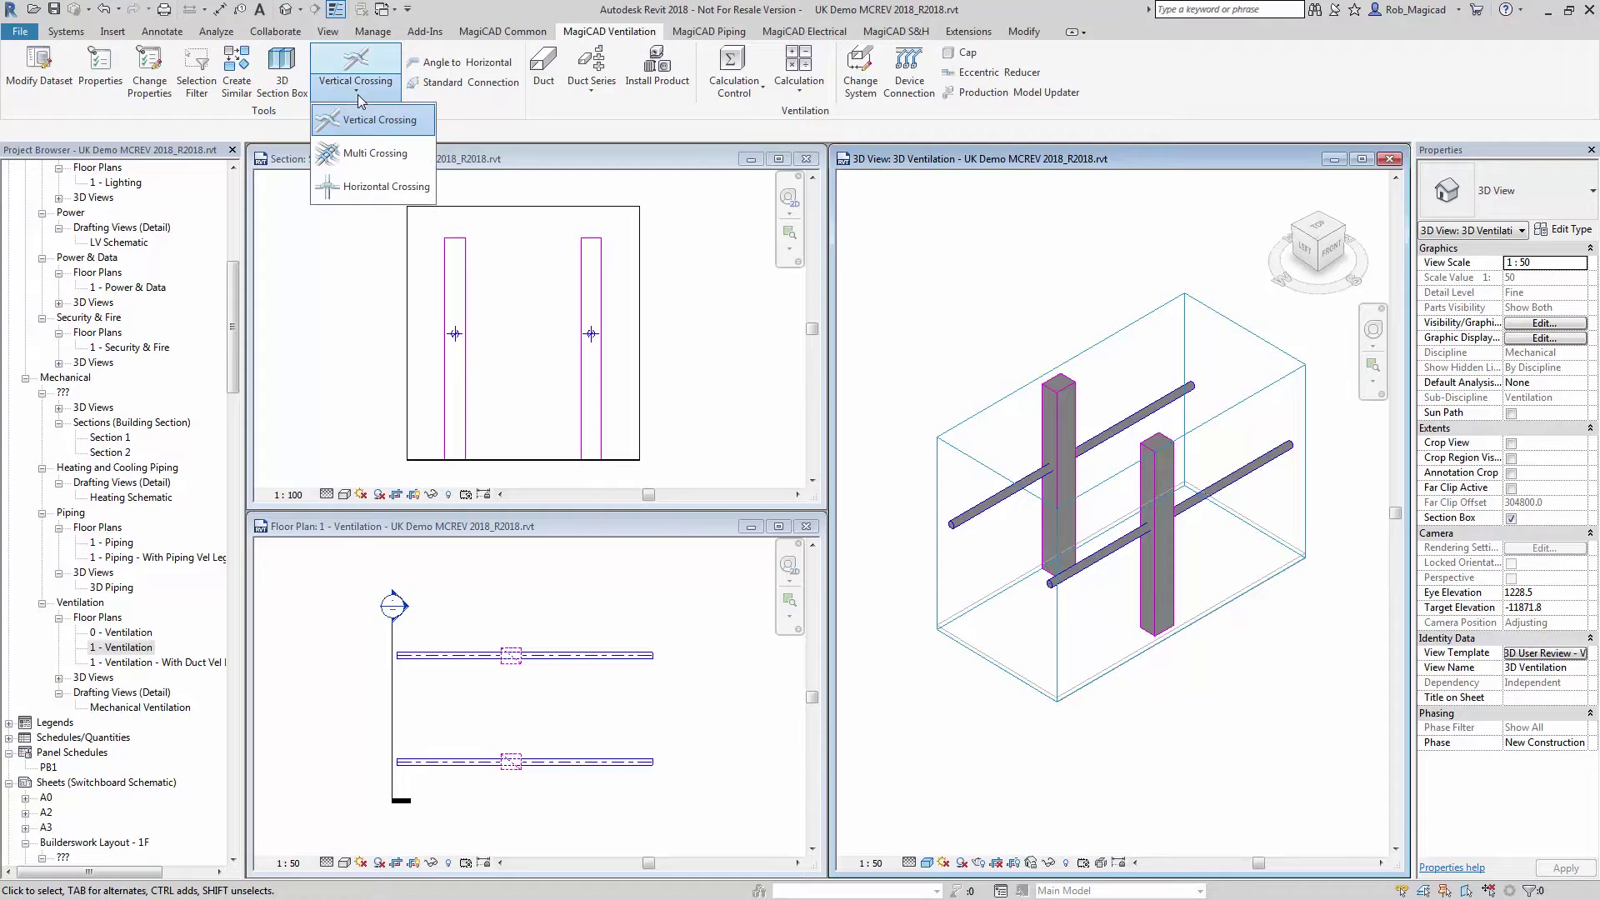
left_click(350, 197)
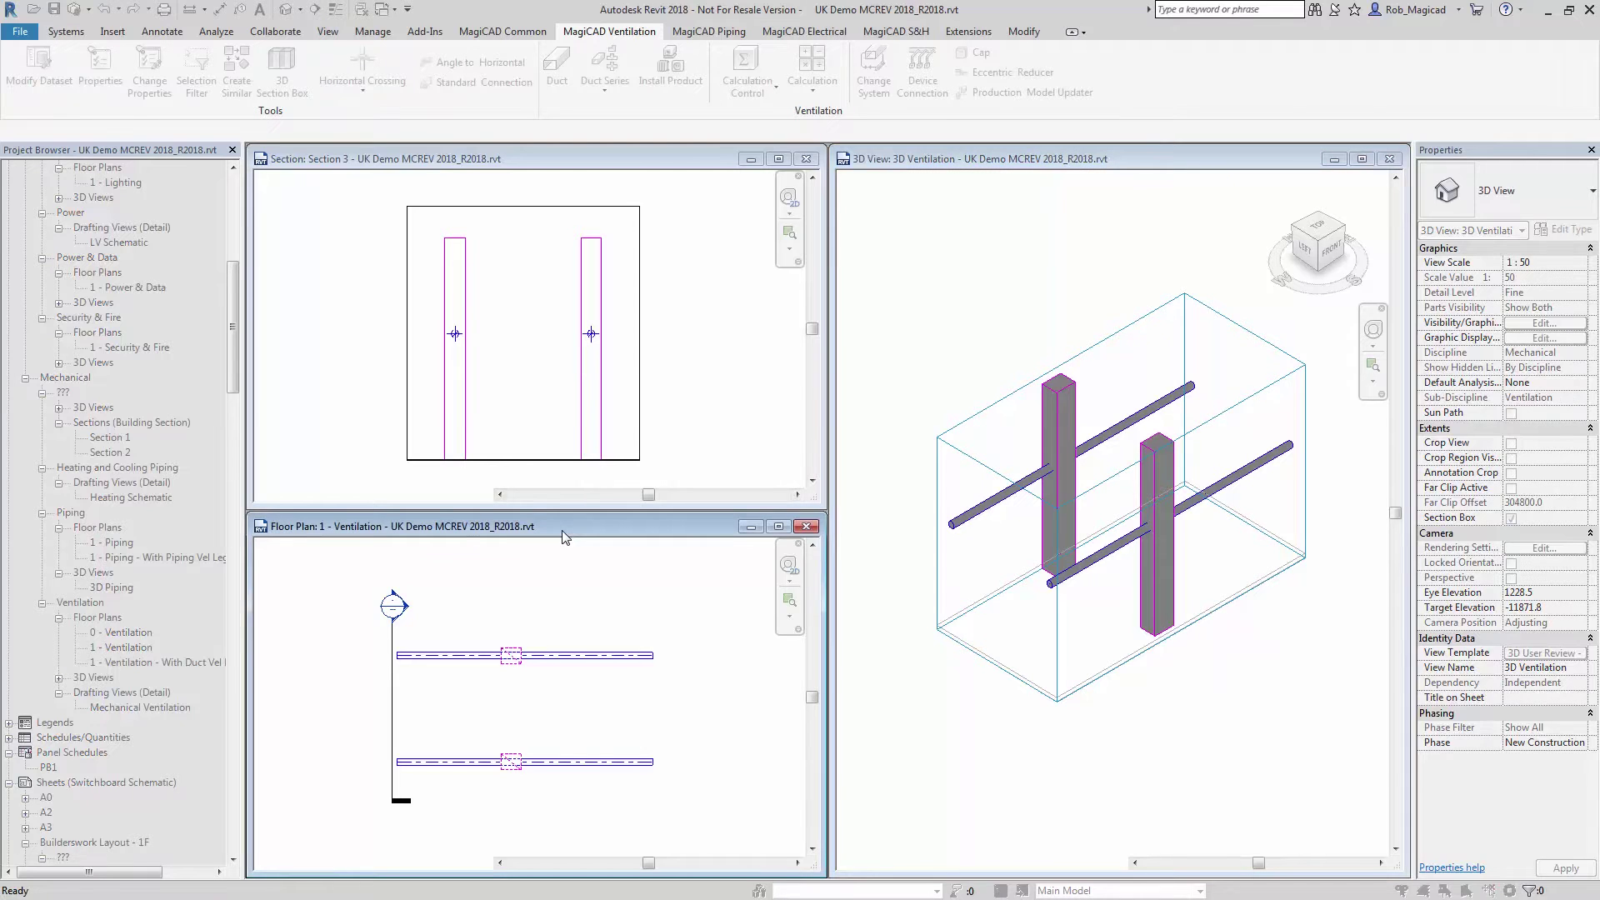
mouse_move(531, 619)
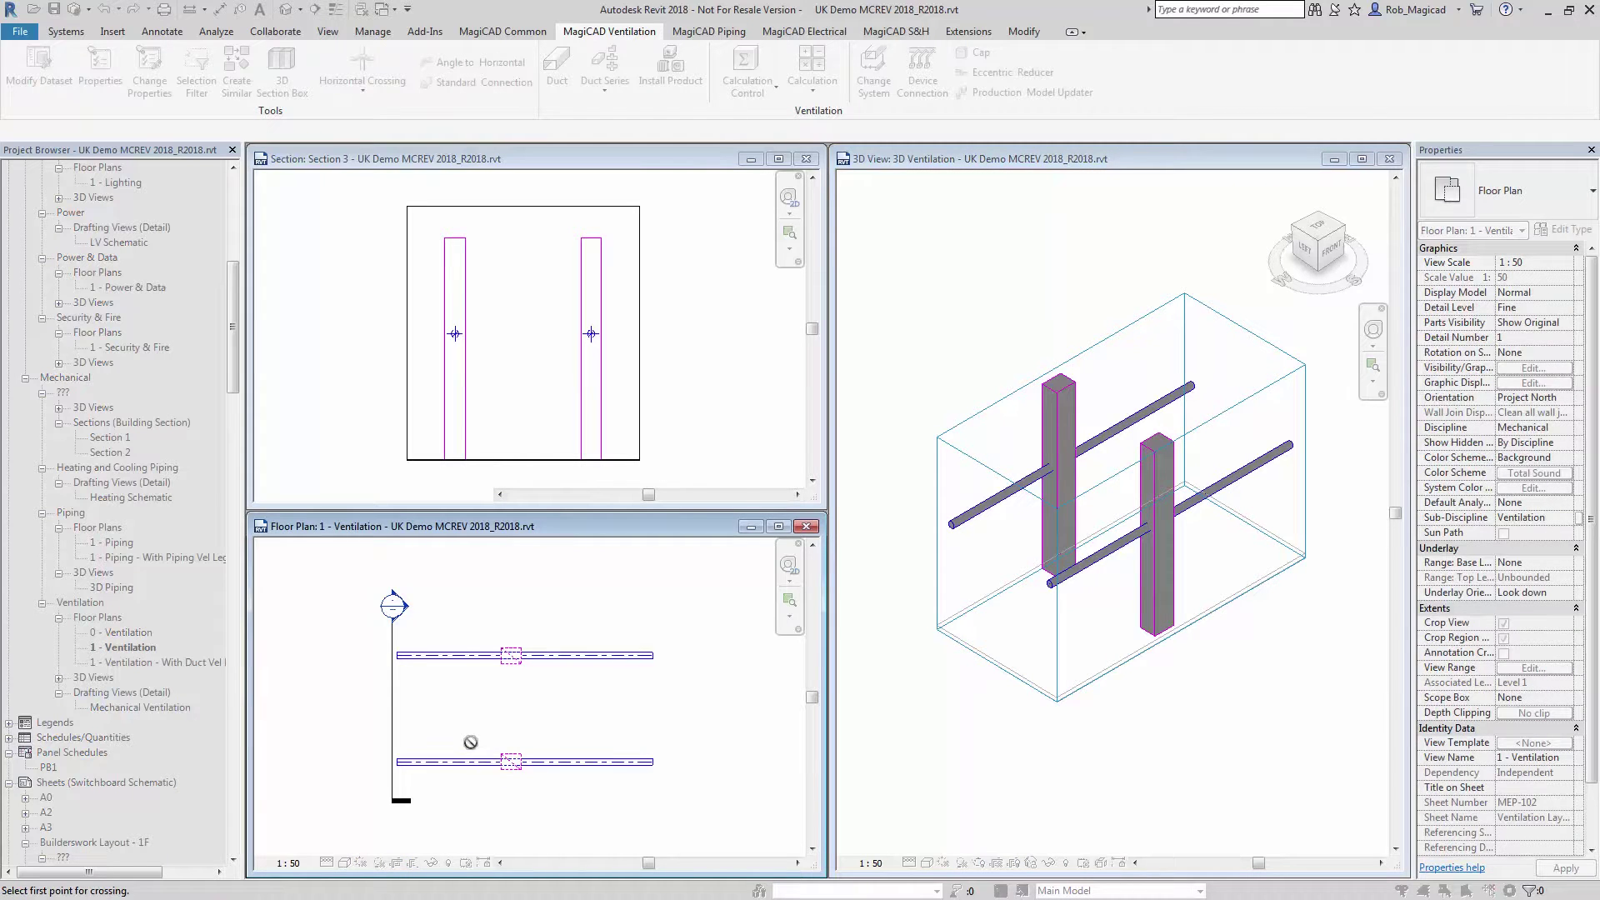
middle_click_drag(482, 750, 485, 800)
- Pick two crossing points on the lower round duct, one on each side of the riser
scroll(475, 715, "up", 2)
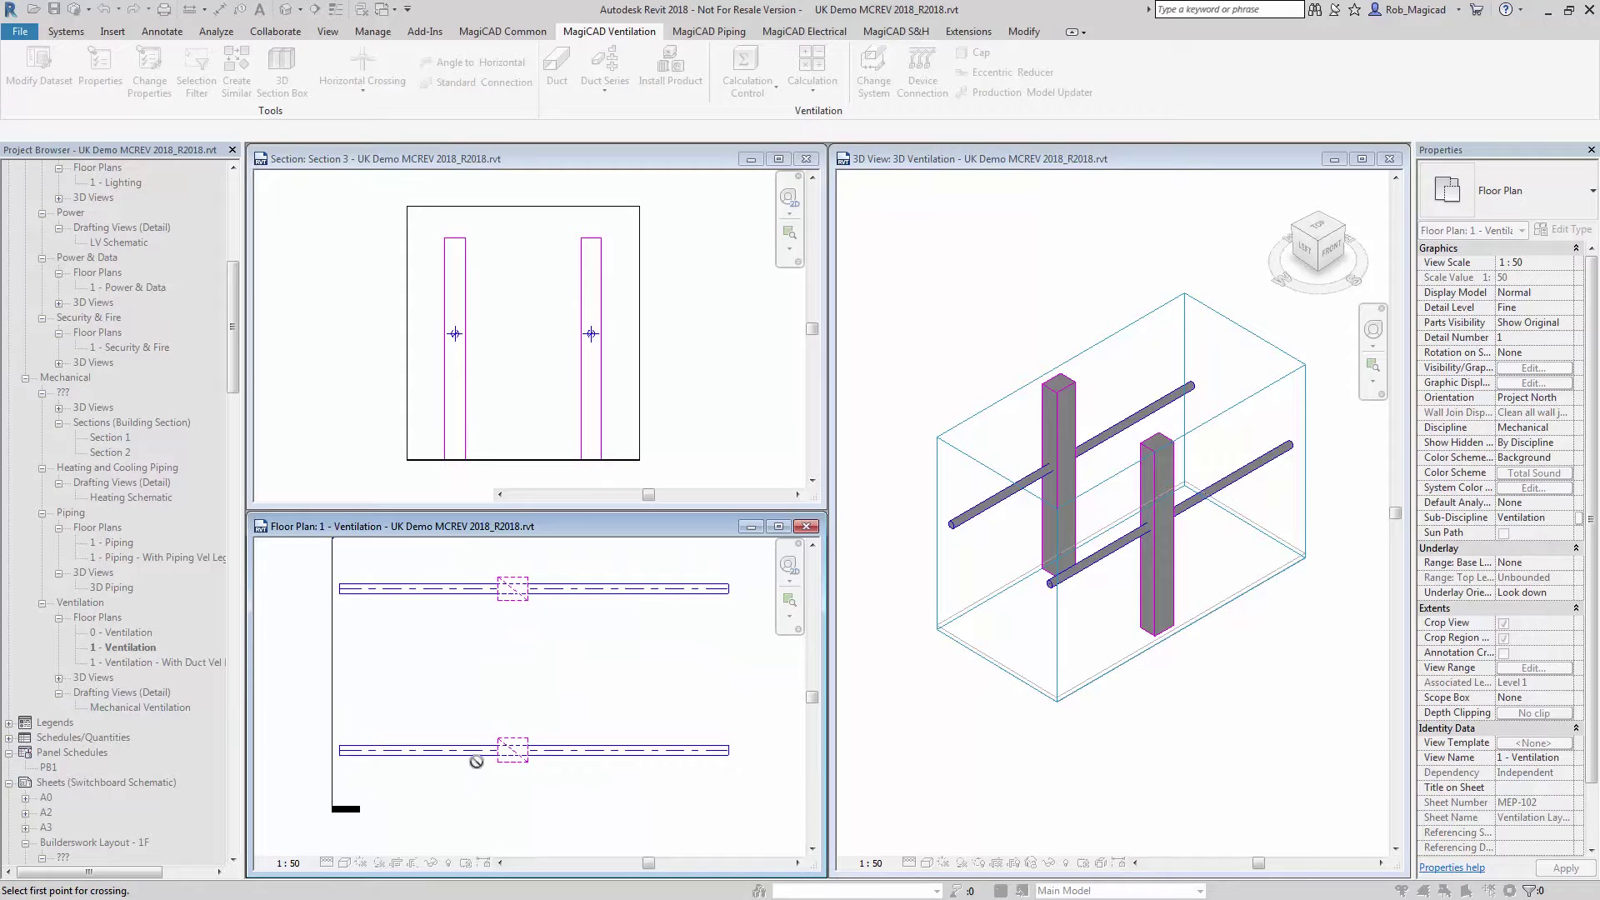
scroll(487, 754, "up", 2)
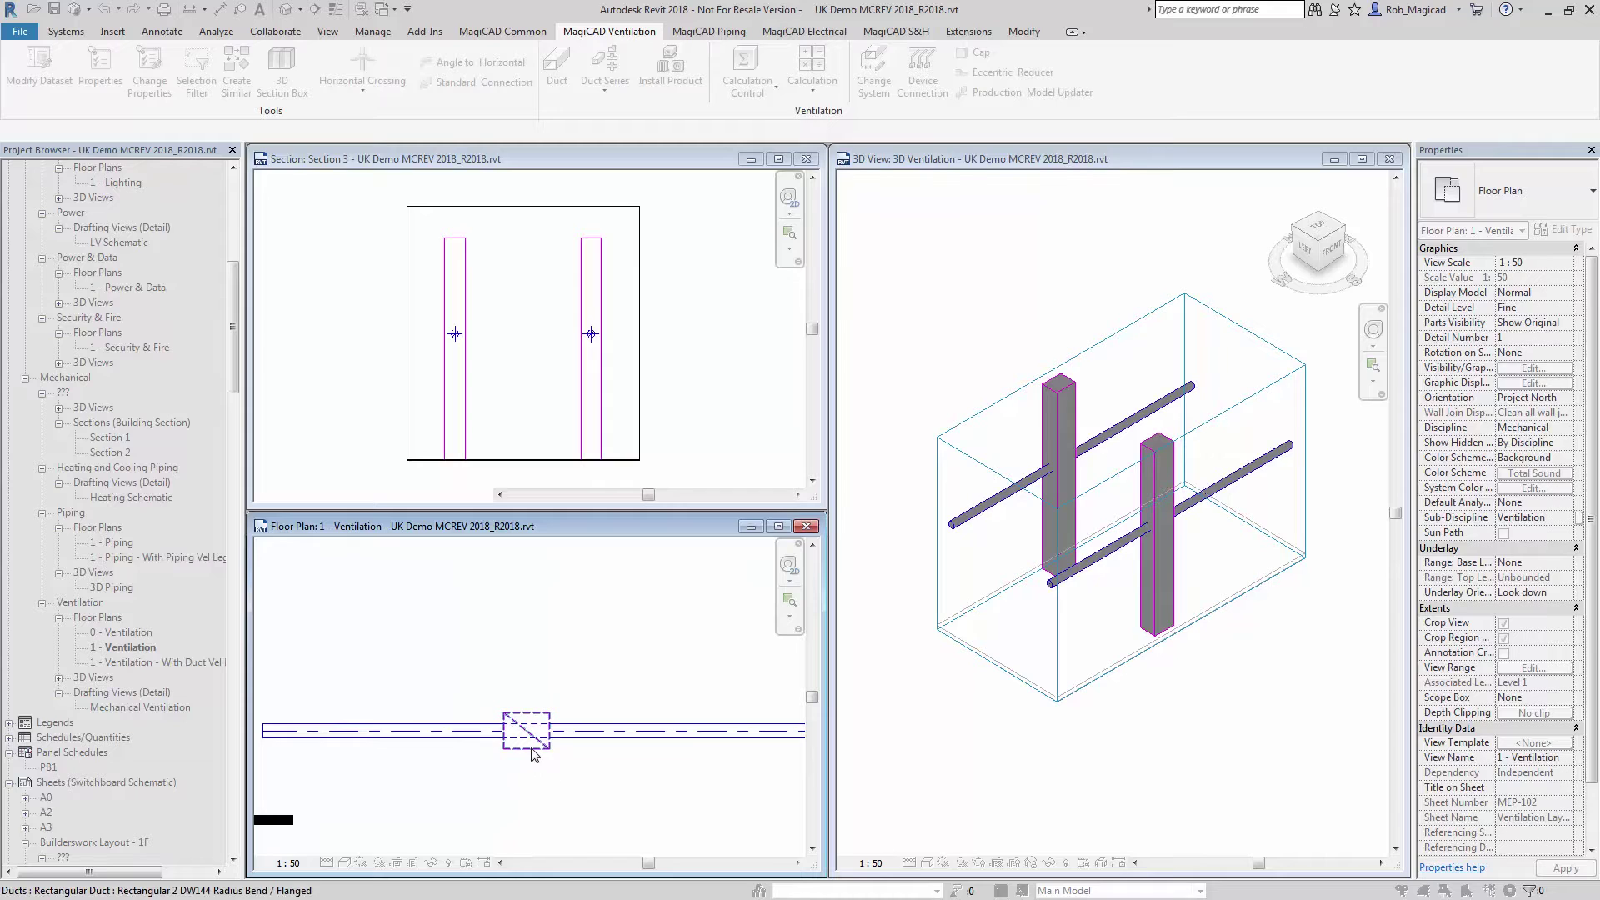
scroll(525, 757, "down", 2)
scroll(507, 767, "up", 2)
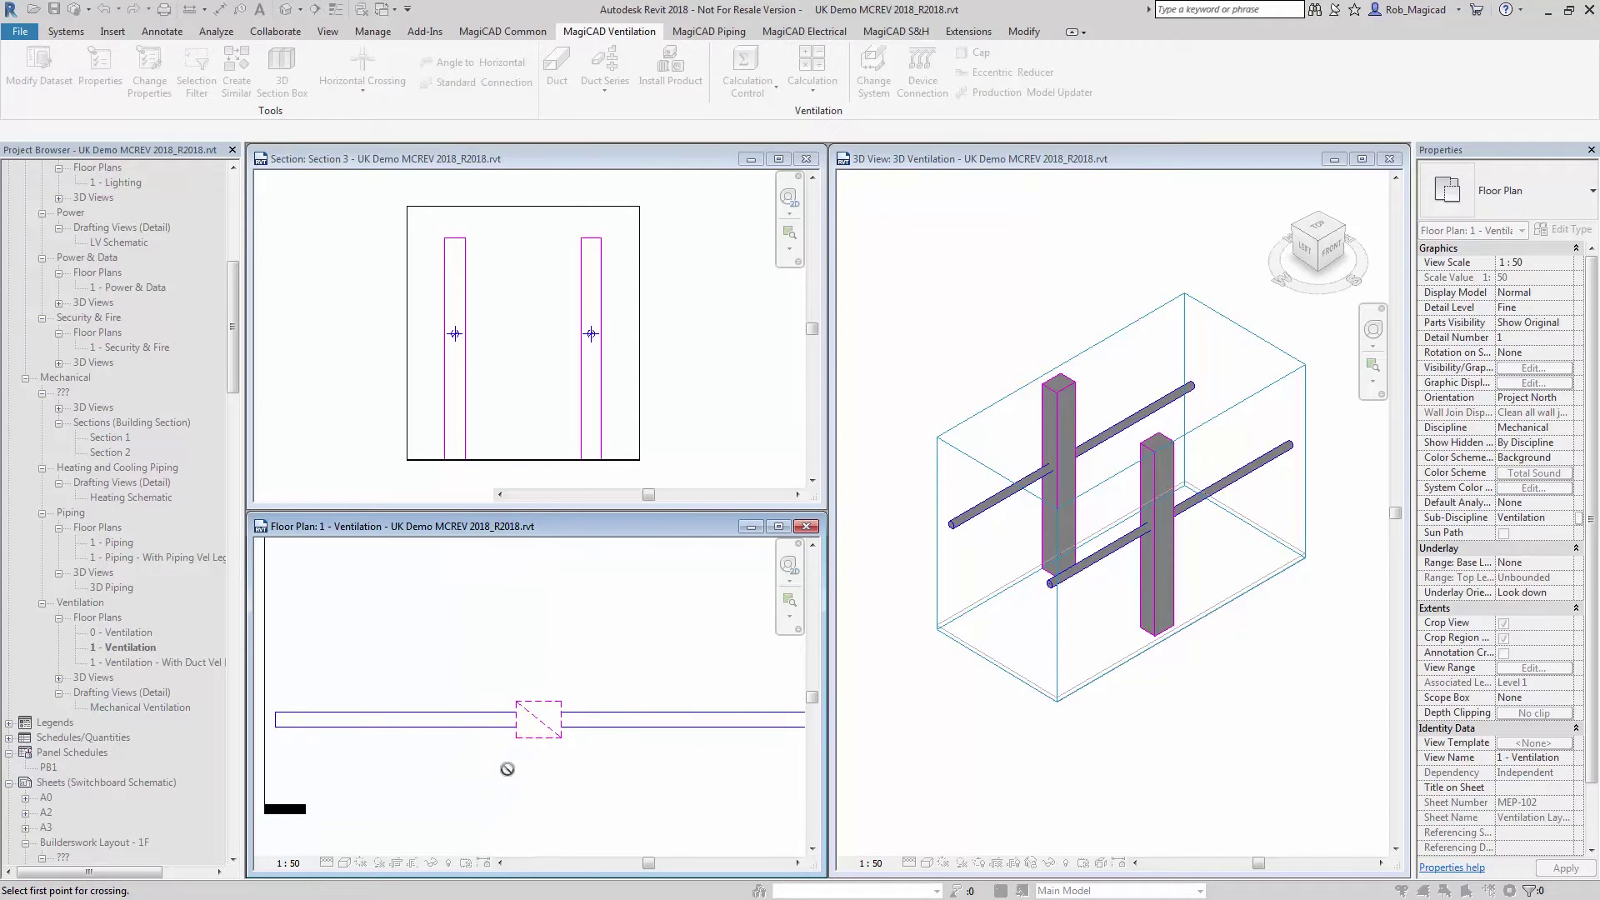
scroll(492, 770, "down", 2)
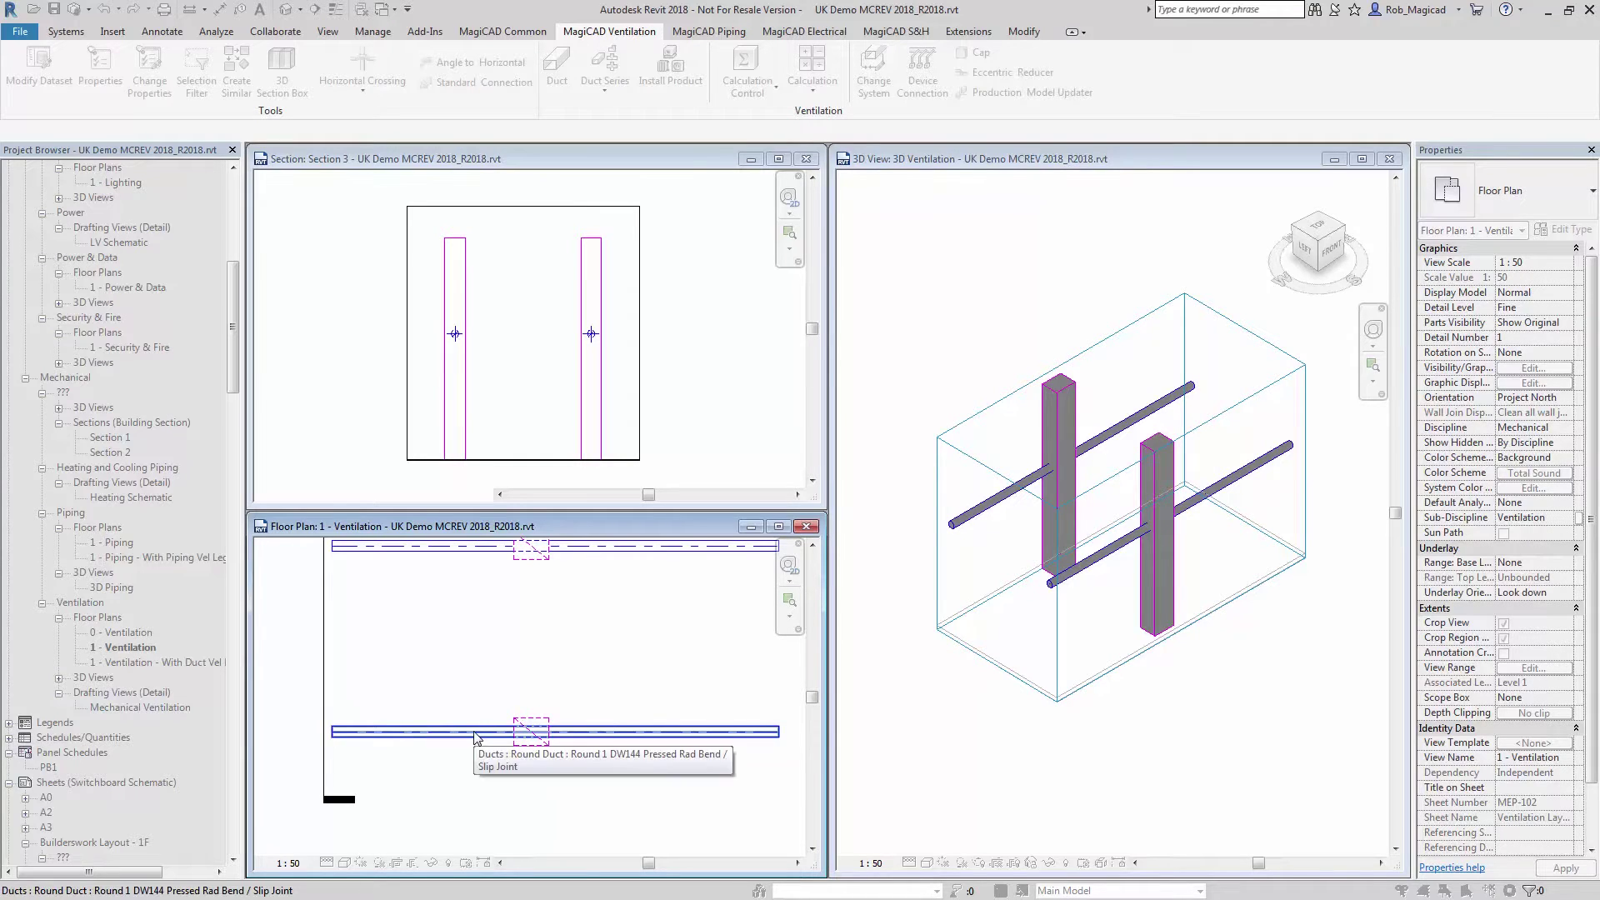
left_click(473, 733)
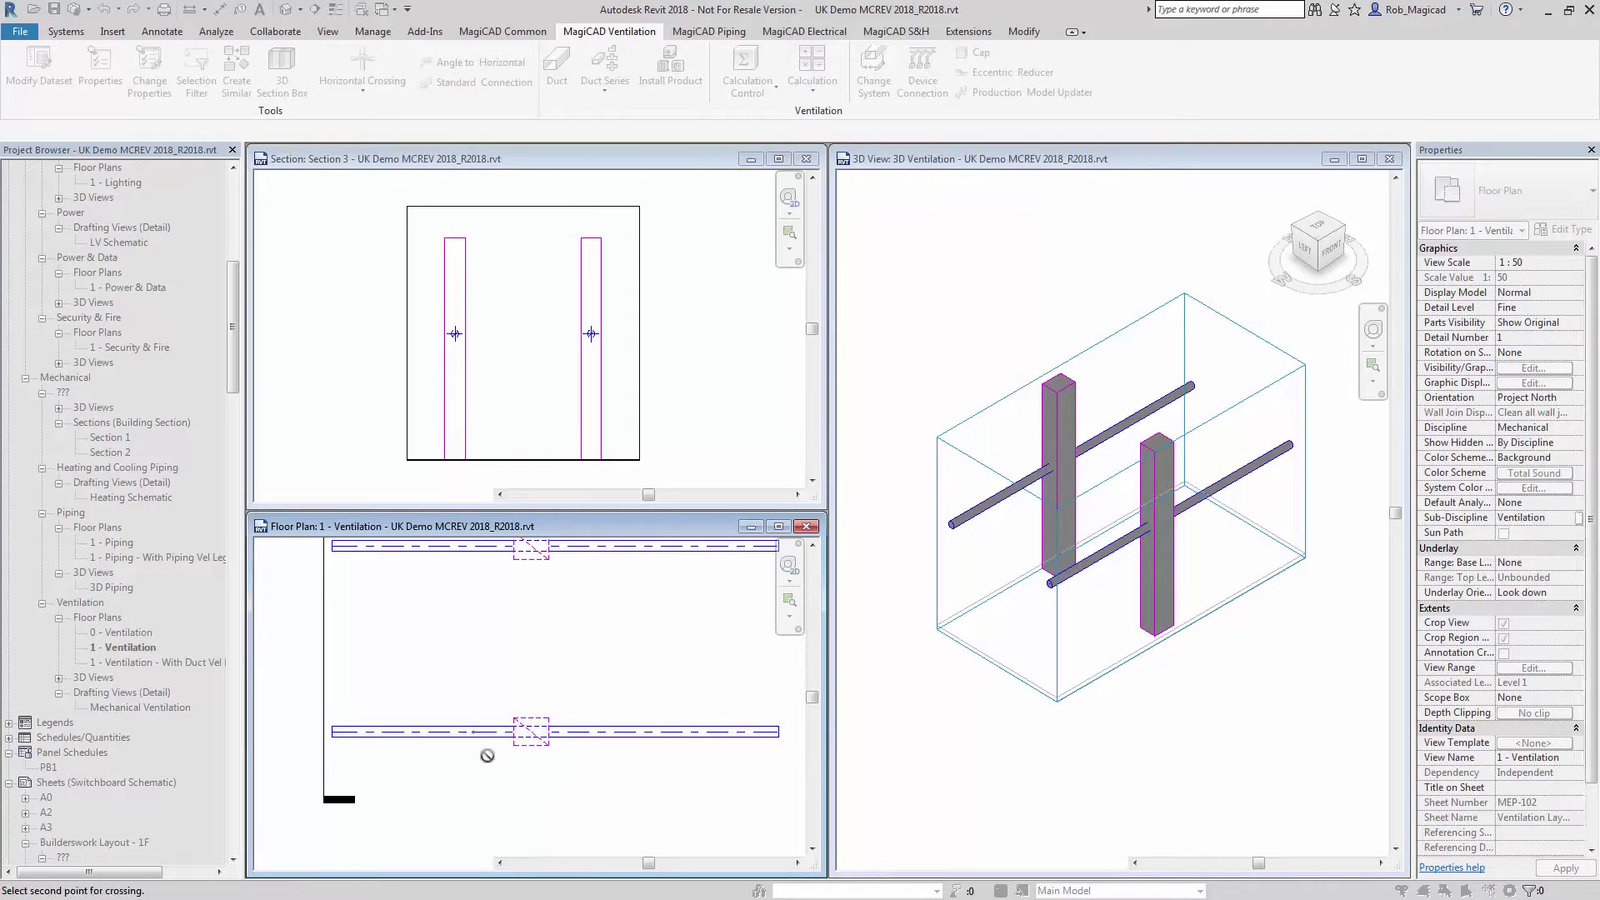
left_click(596, 736)
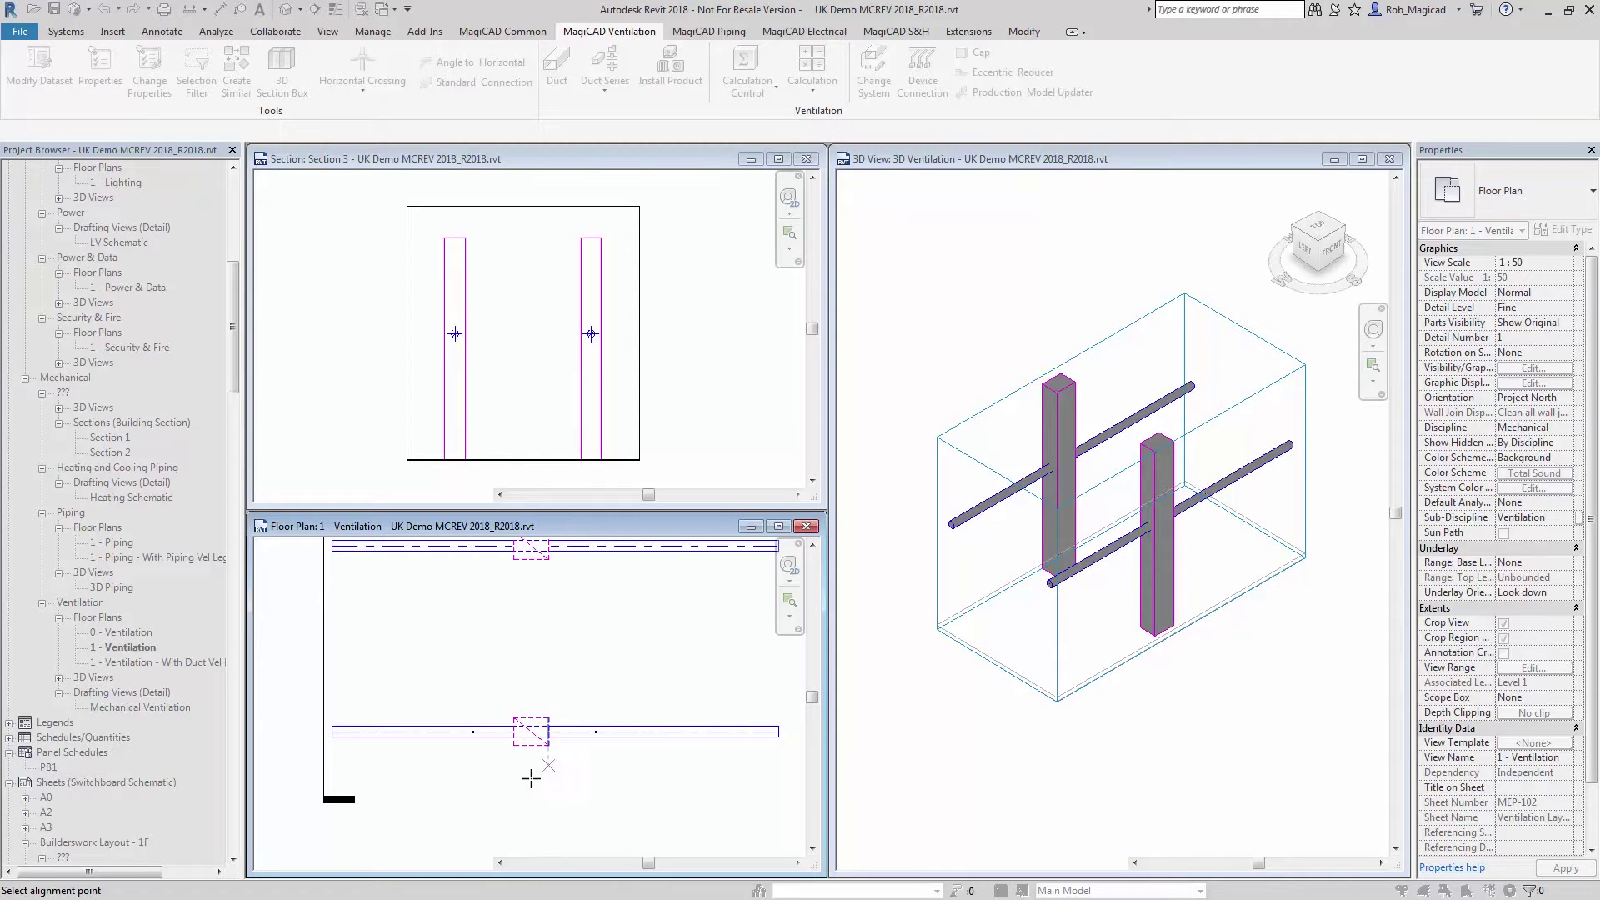
scroll(531, 779, "up", 4)
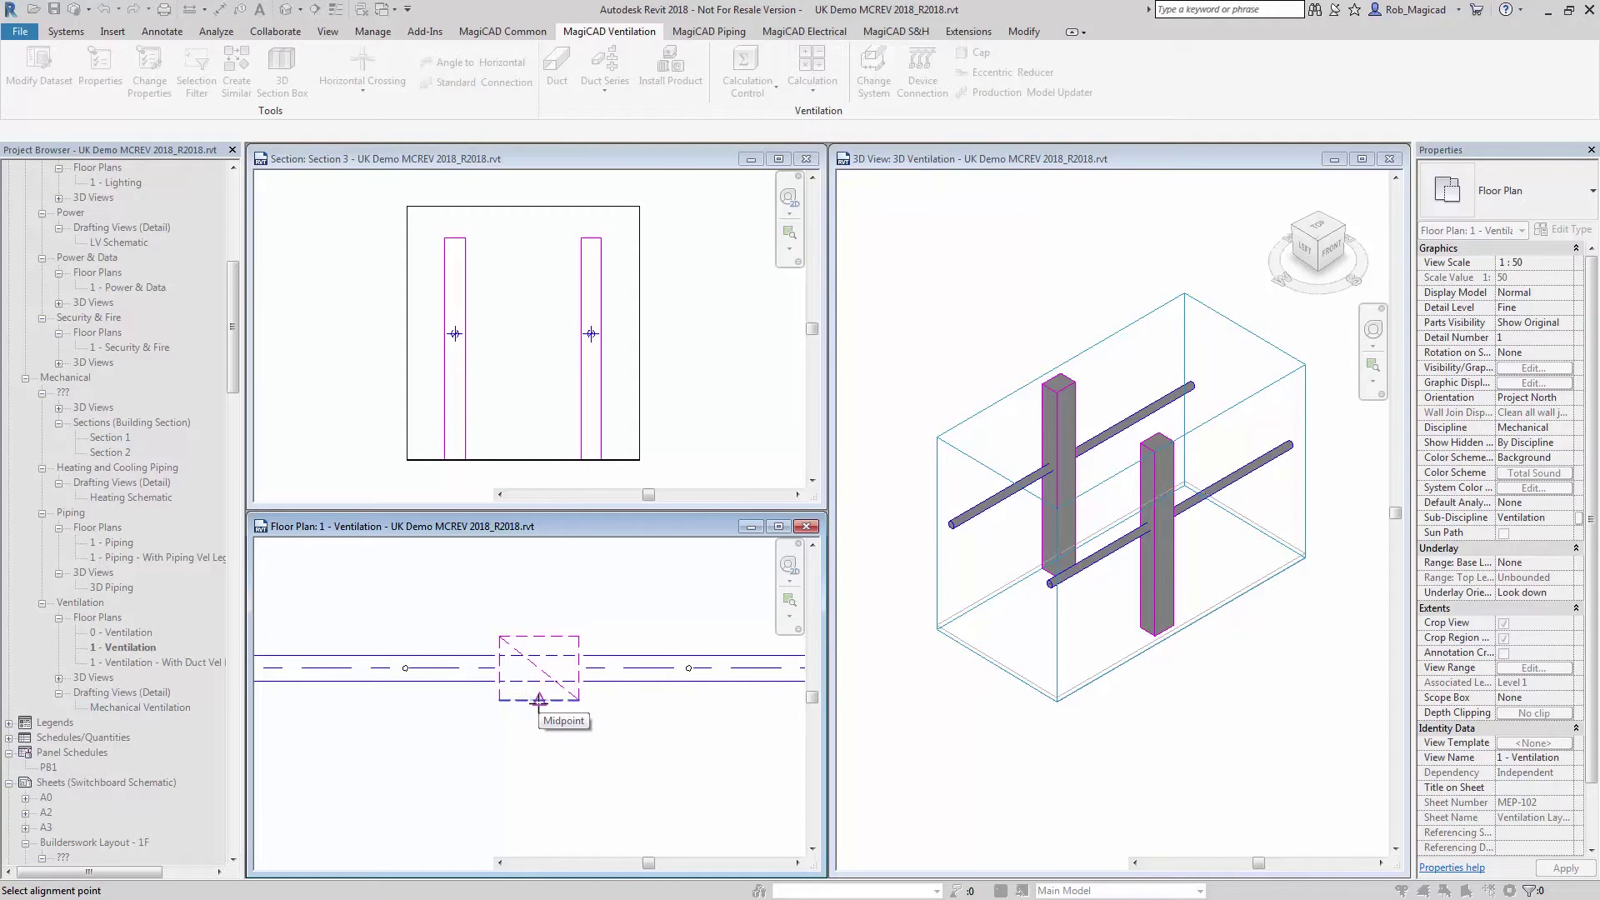
- Align the crossing to the riser's midpoint and orbit its 3D preview
left_click(538, 700)
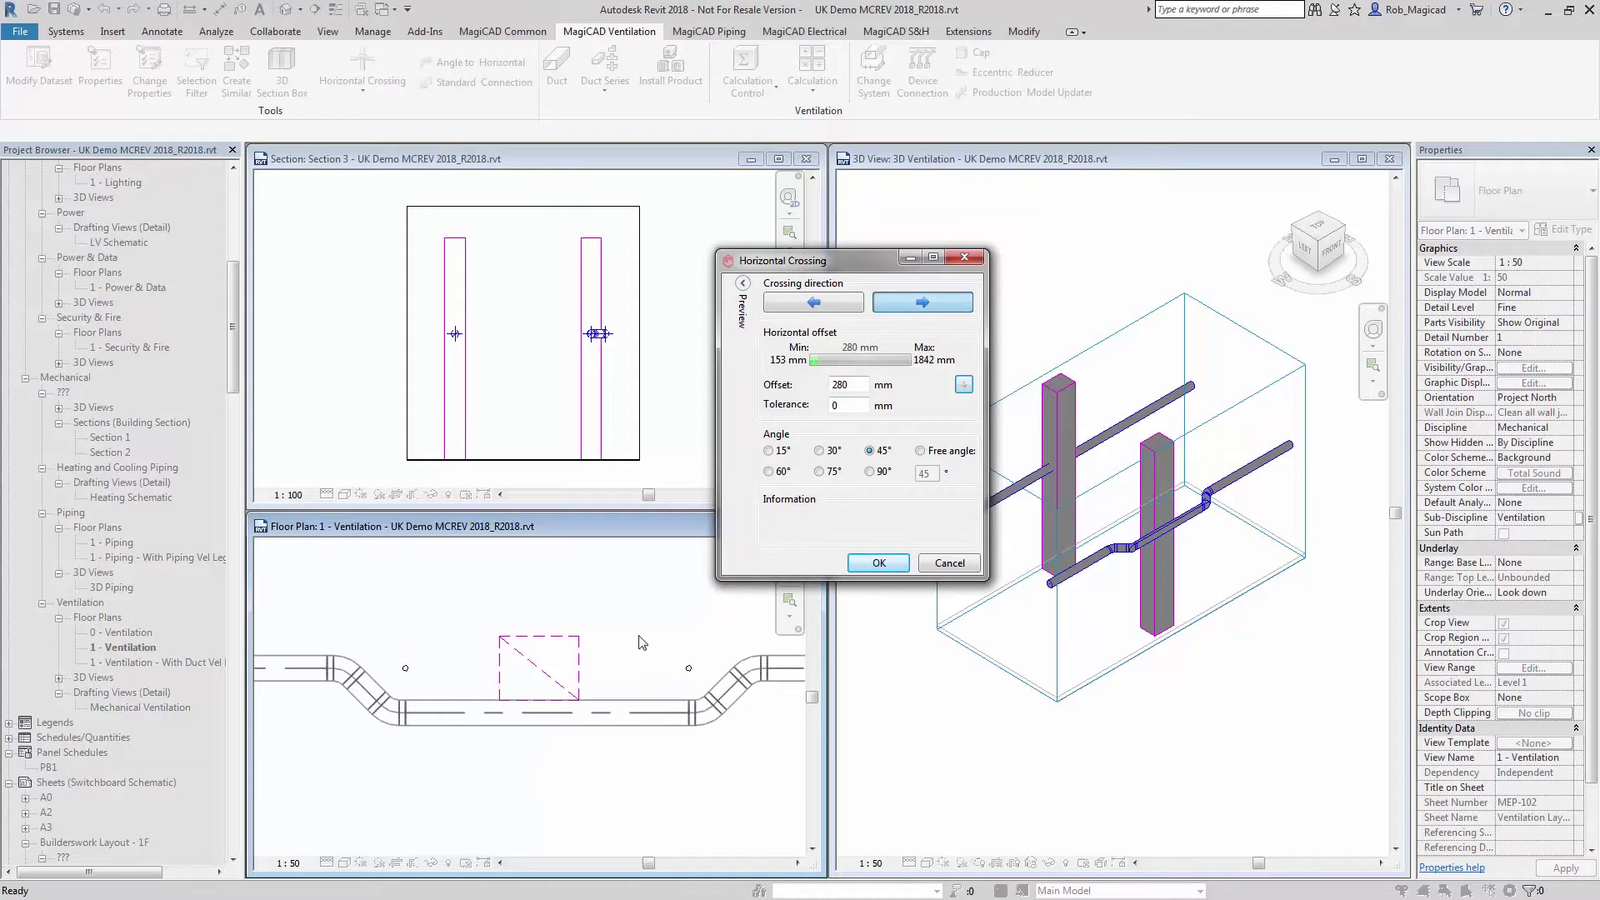
left_click(743, 283)
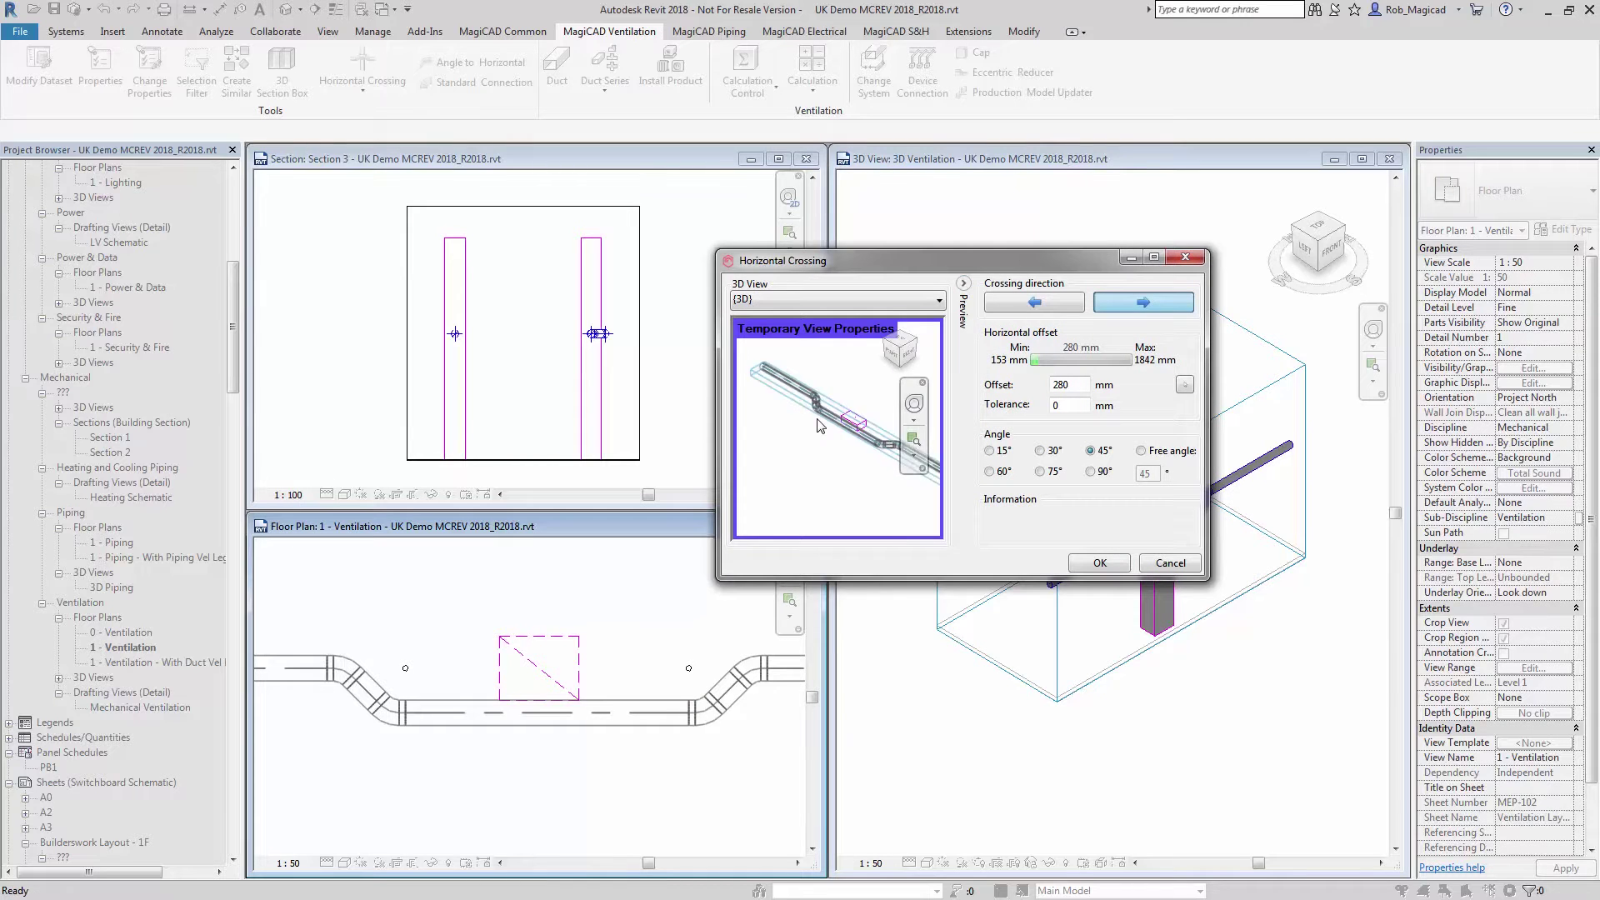
middle_click_drag(854, 434, 801, 462, "shift")
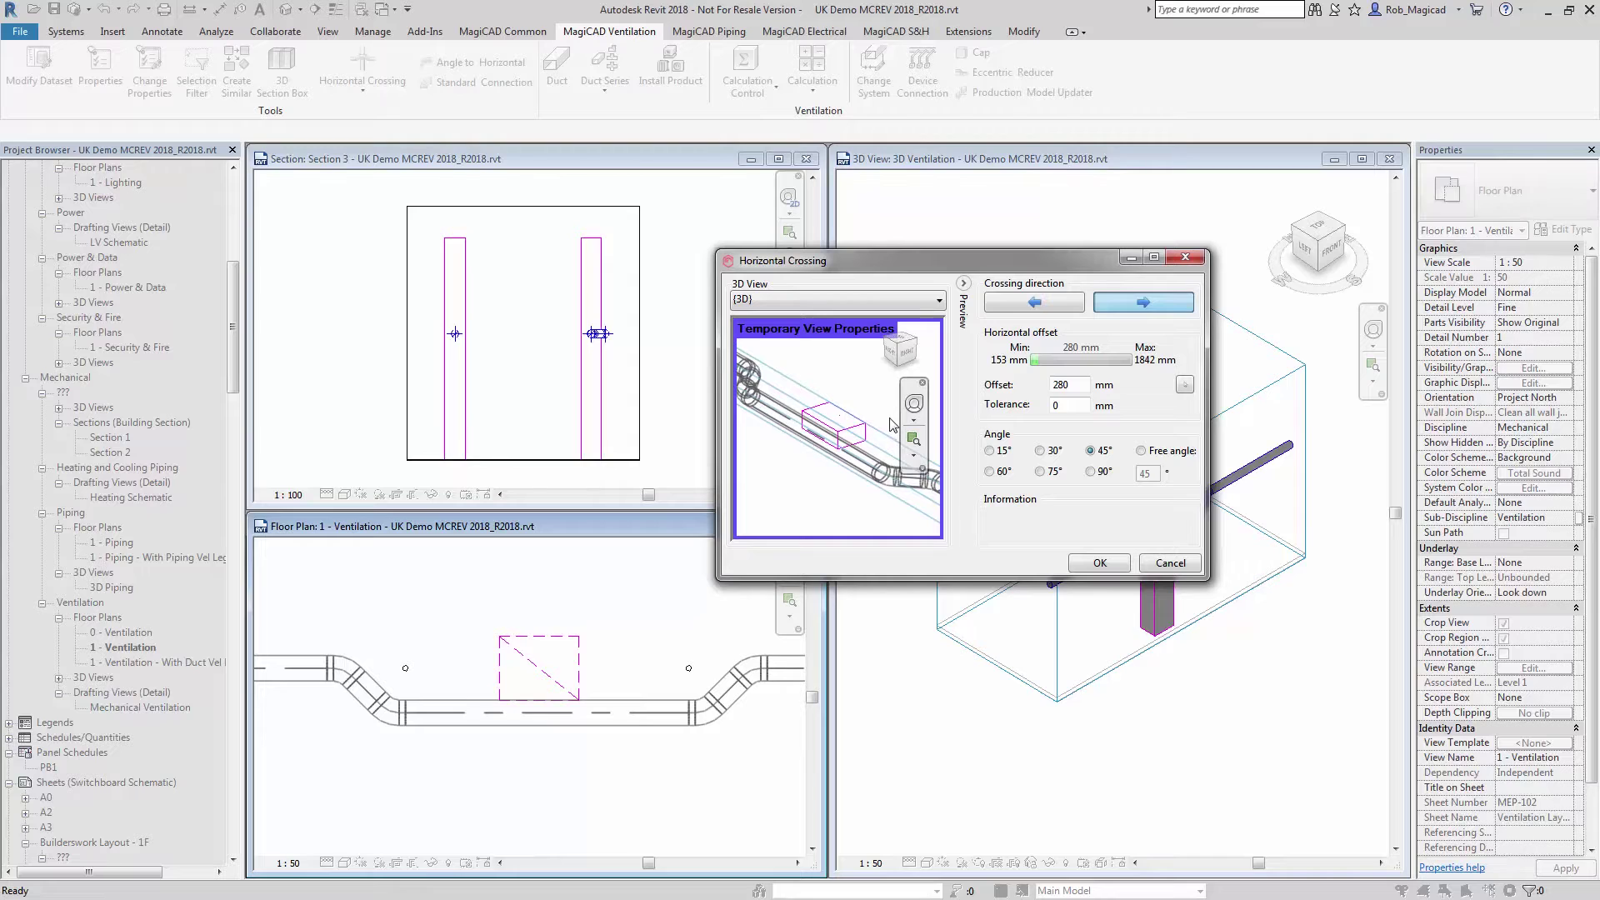
- Set the crossing tolerance to 50 and refresh the preview
left_click(1052, 406)
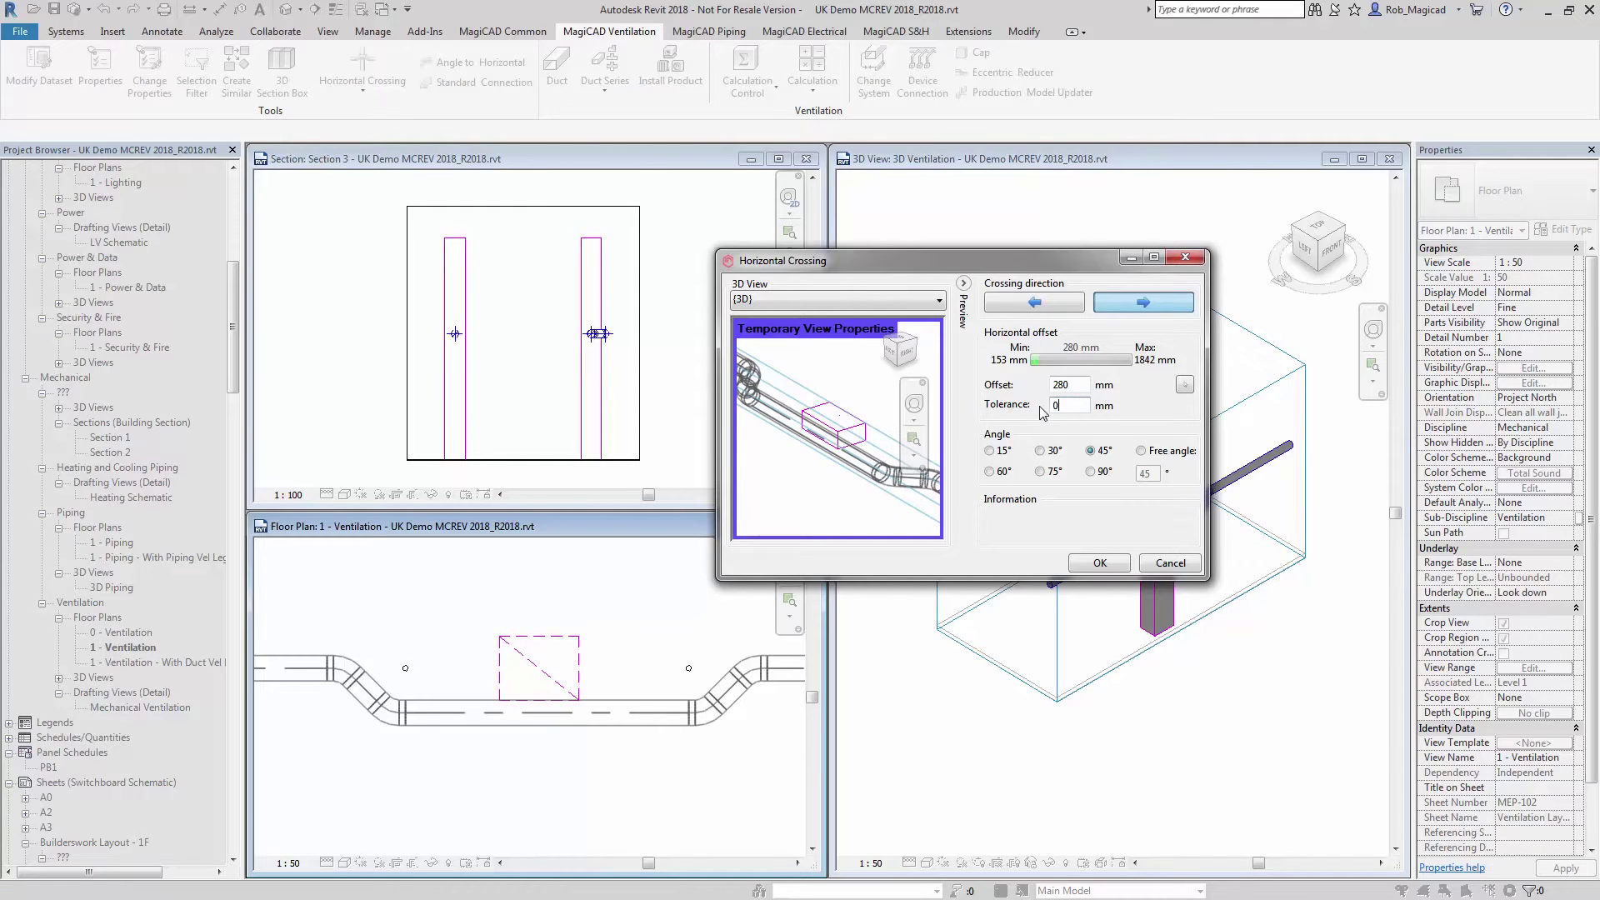
type("50")
left_click(1184, 406)
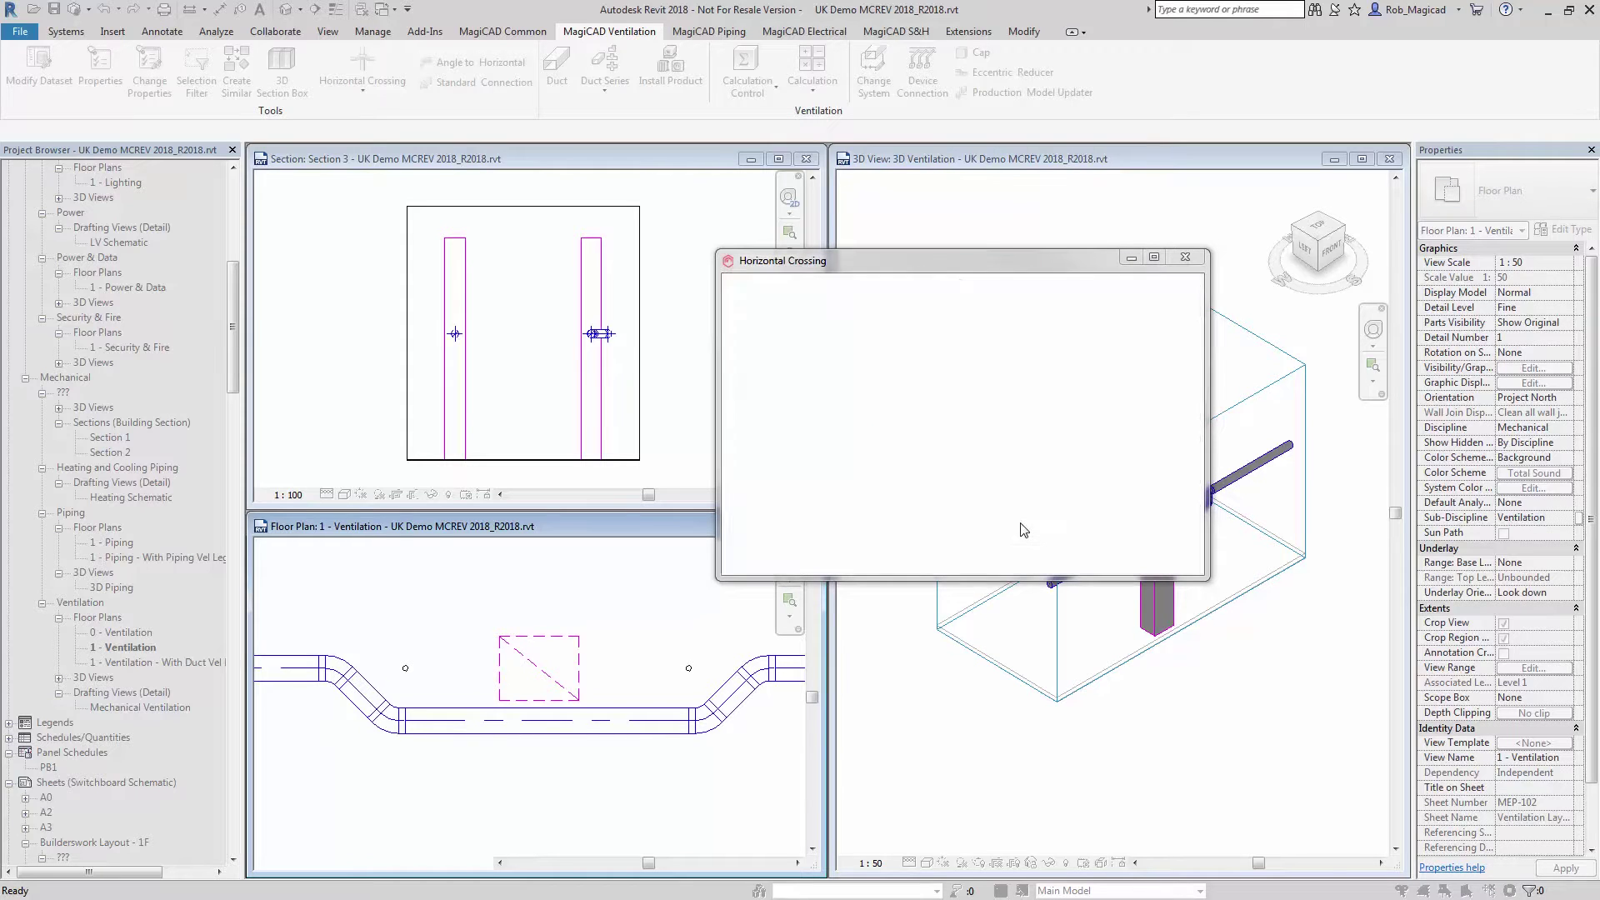
- Set the crossing angle to 45°, reverse the jog direction and apply the crossing
left_click(1090, 451)
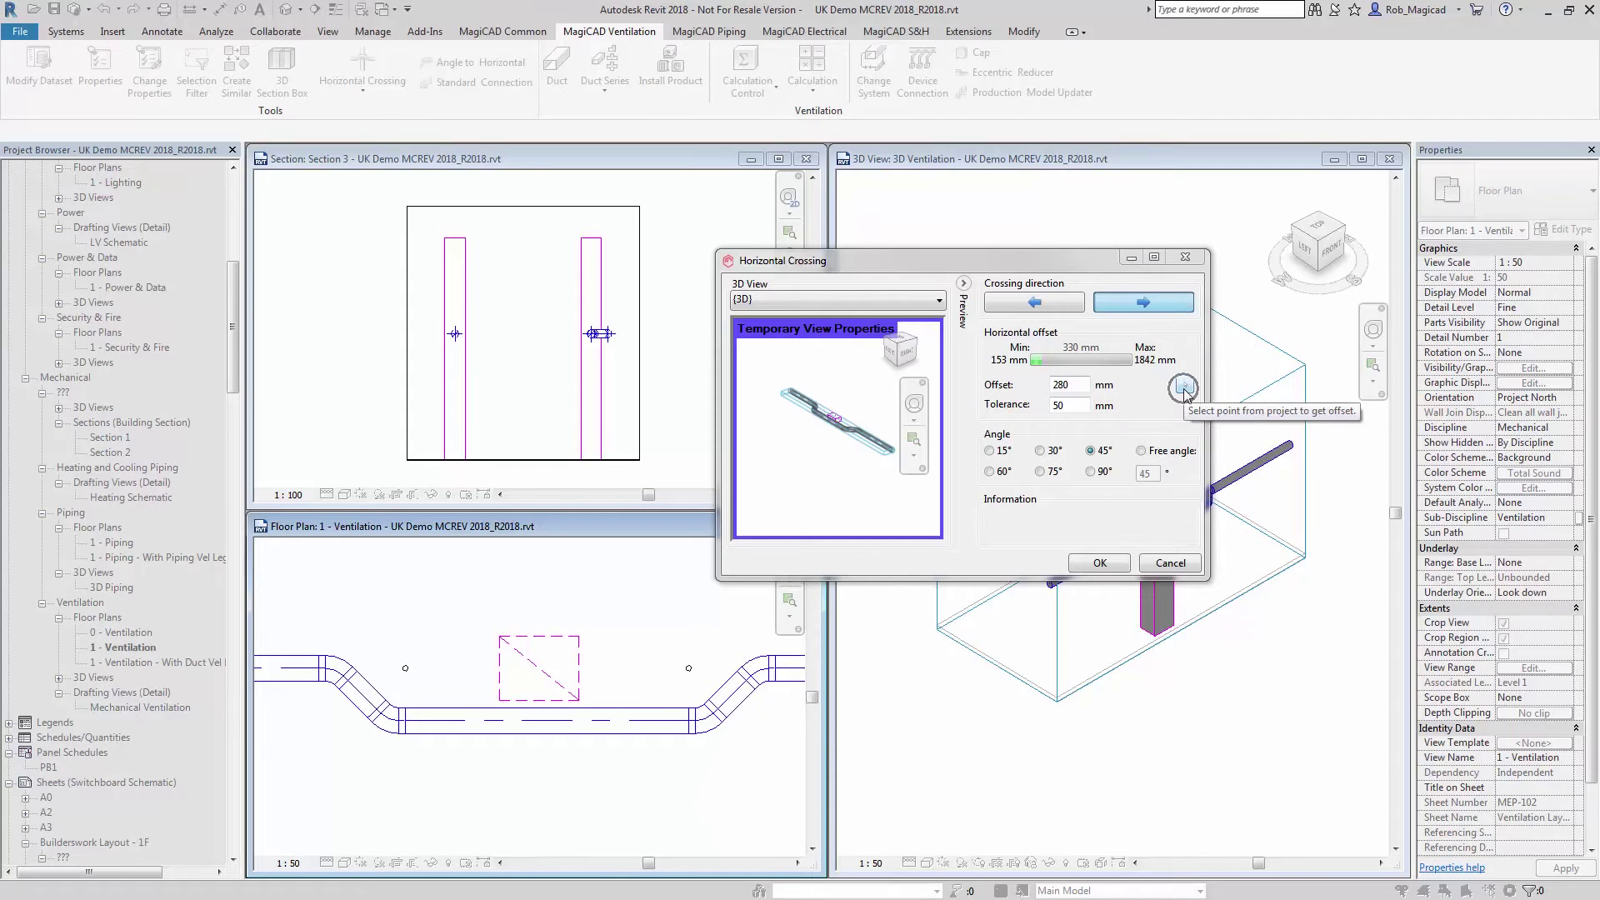
left_click(1017, 307)
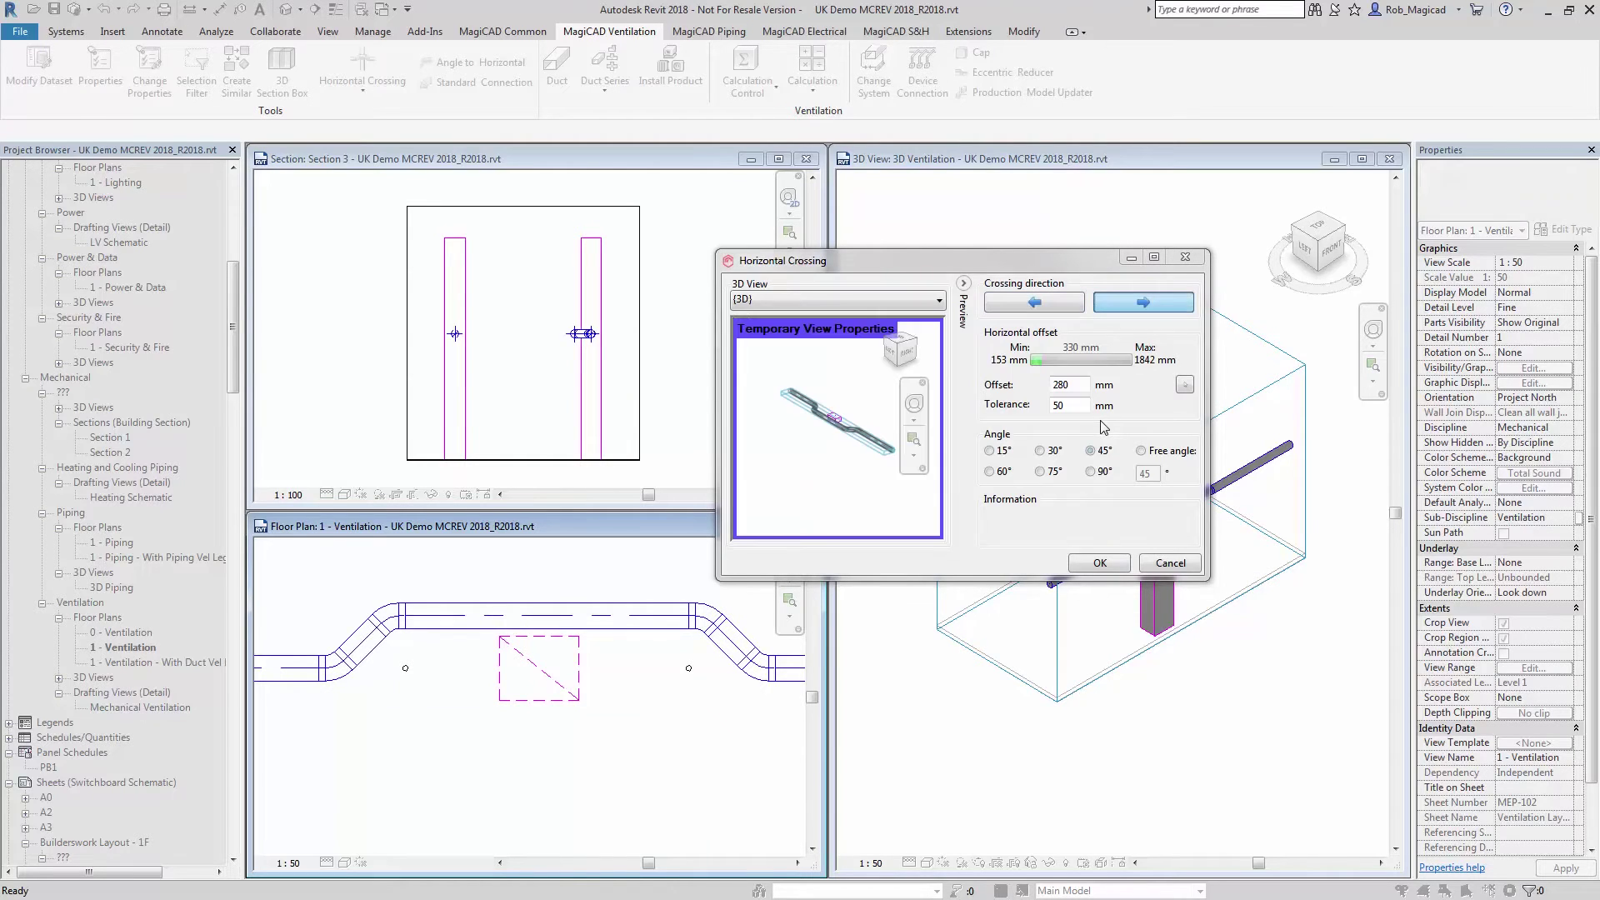
left_click(1100, 564)
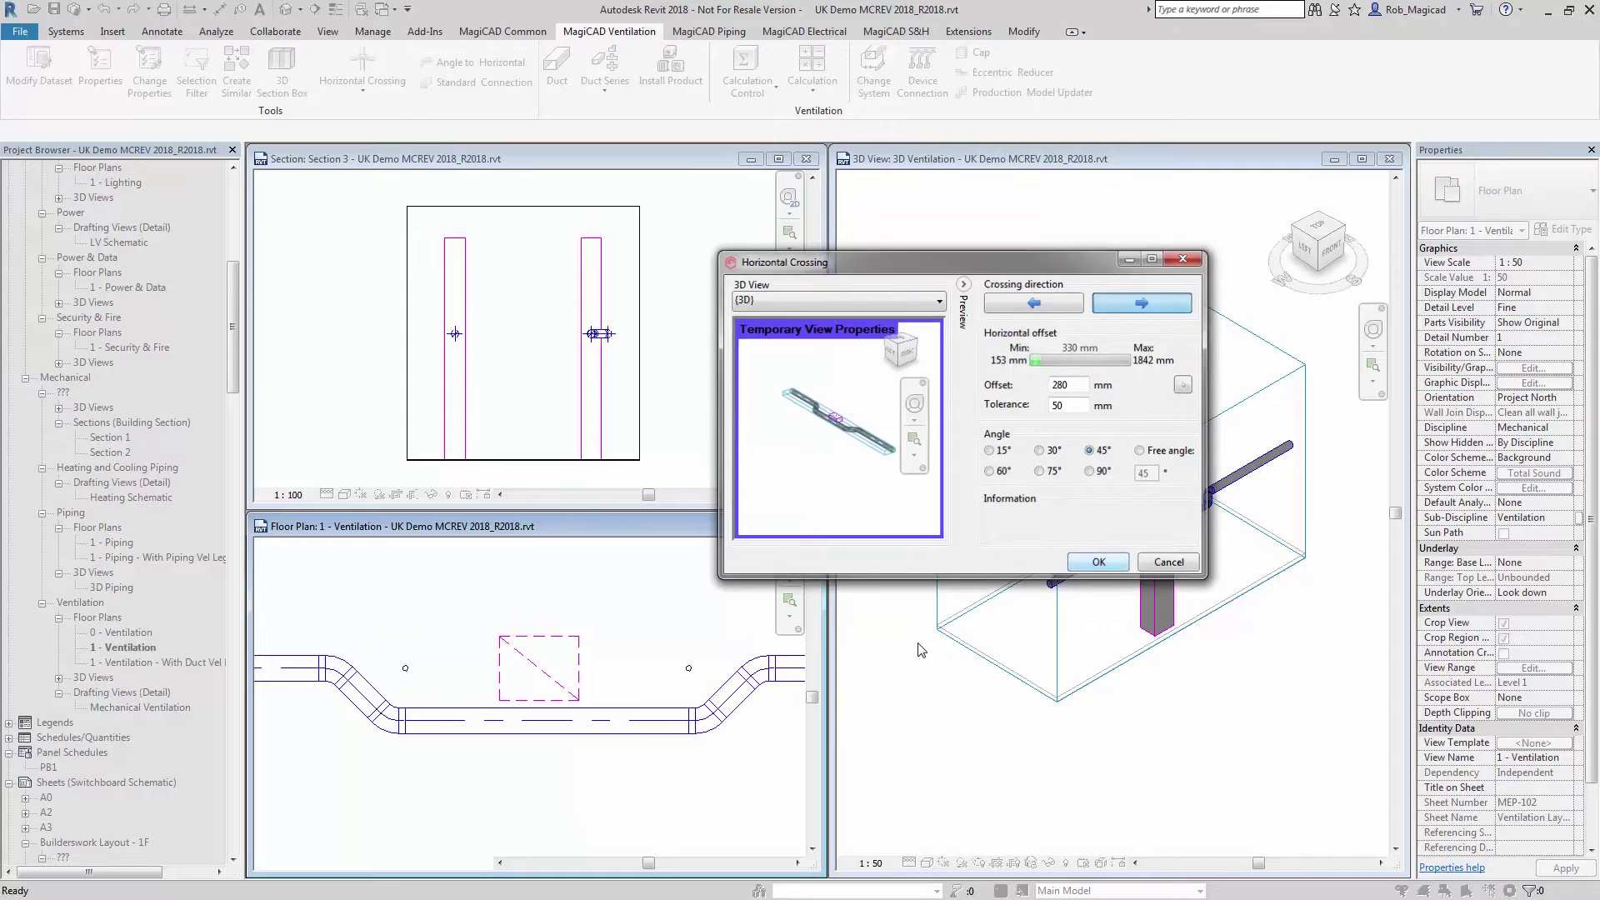
- Stretch the 3D view's section box to enclose the ducts and risers
left_click(1150, 672)
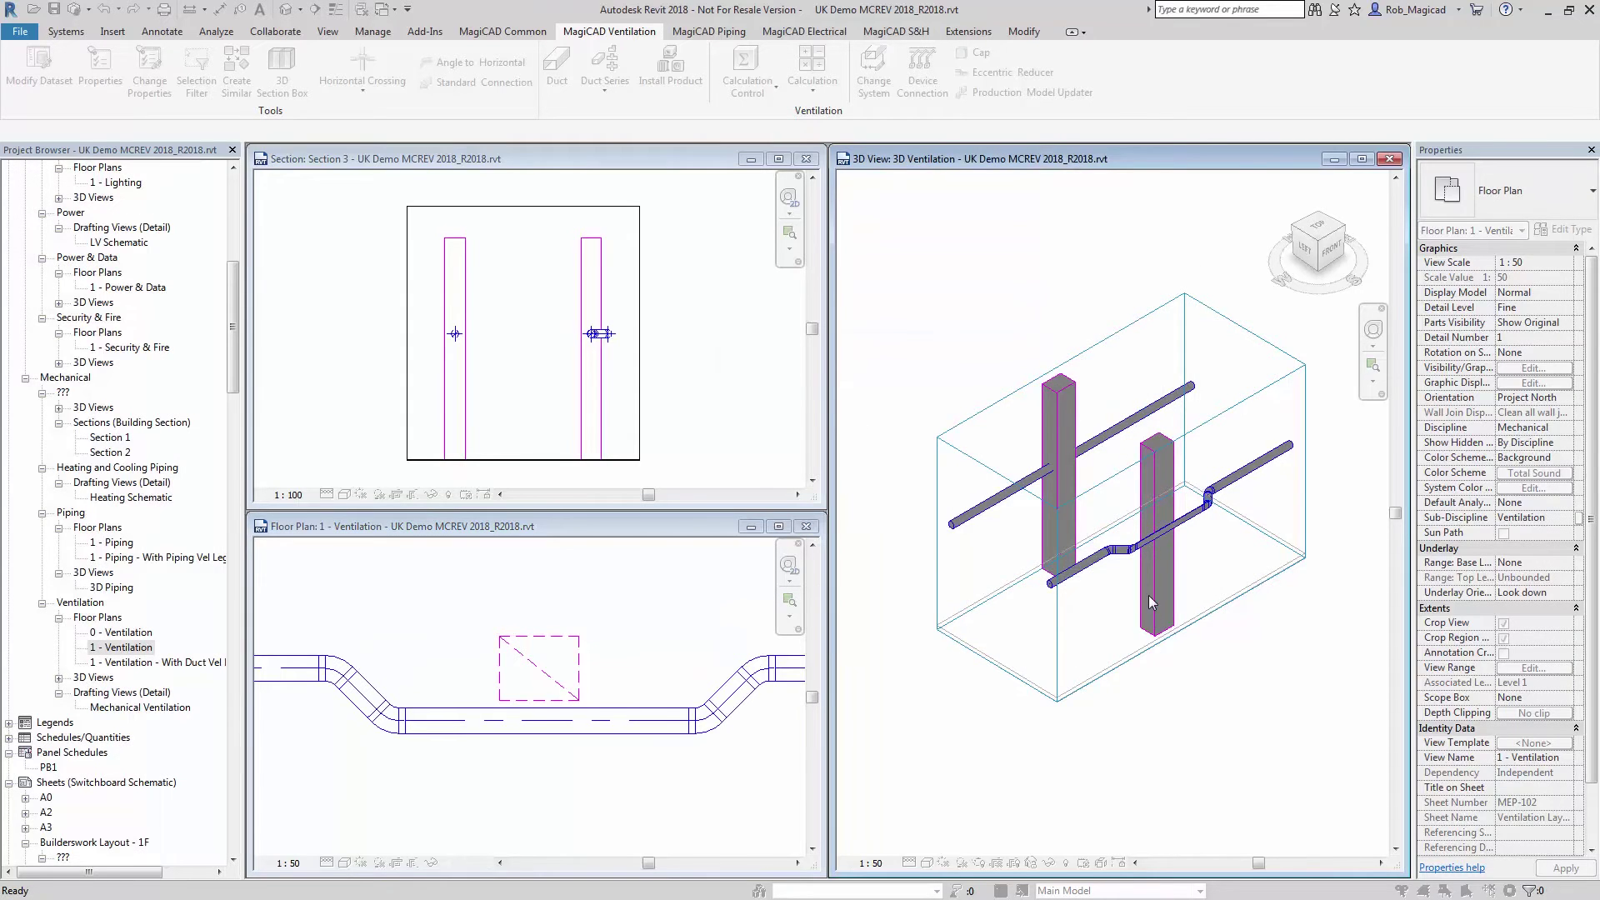
scroll(1146, 677, "up", 3)
scroll(1131, 696, "up", 2)
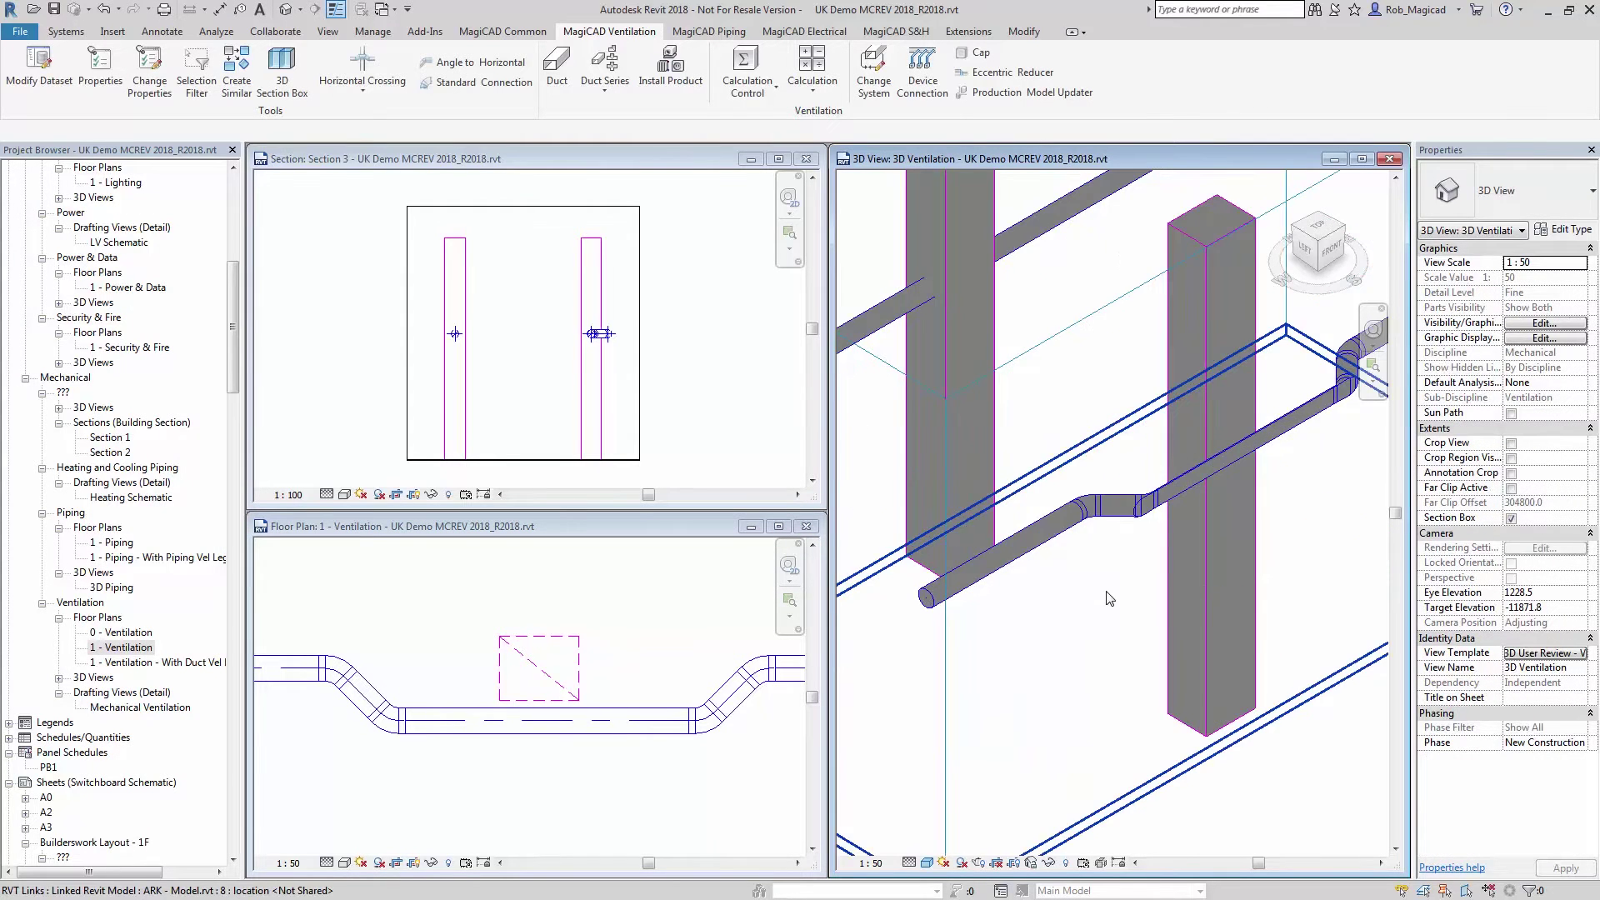
left_click(1142, 730)
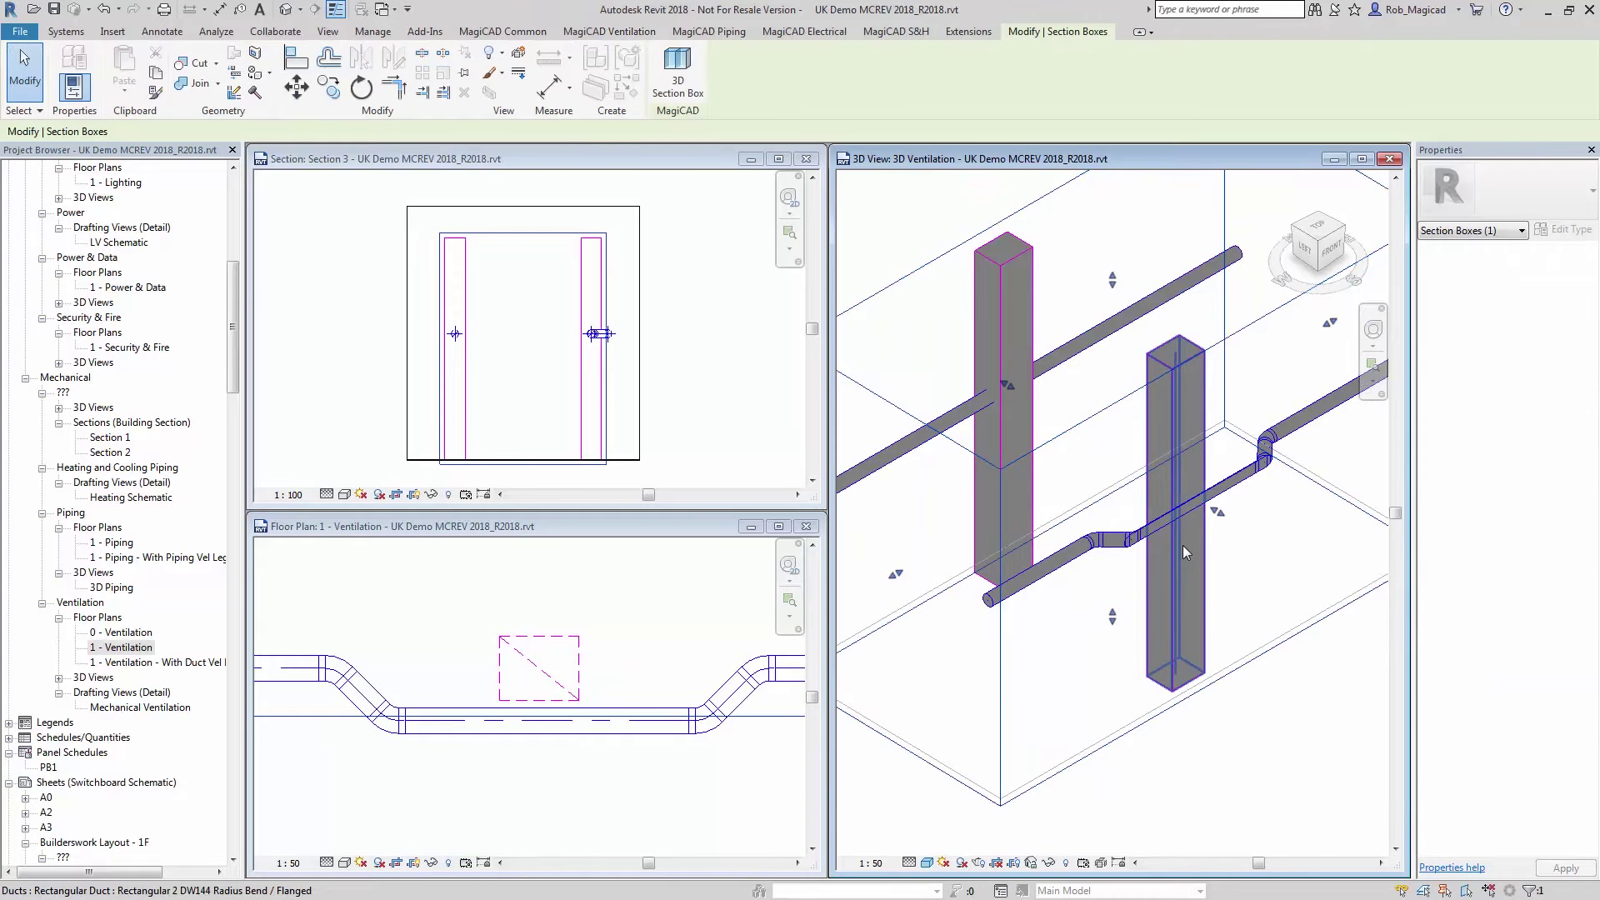
left_click_drag(1227, 518, 1207, 576)
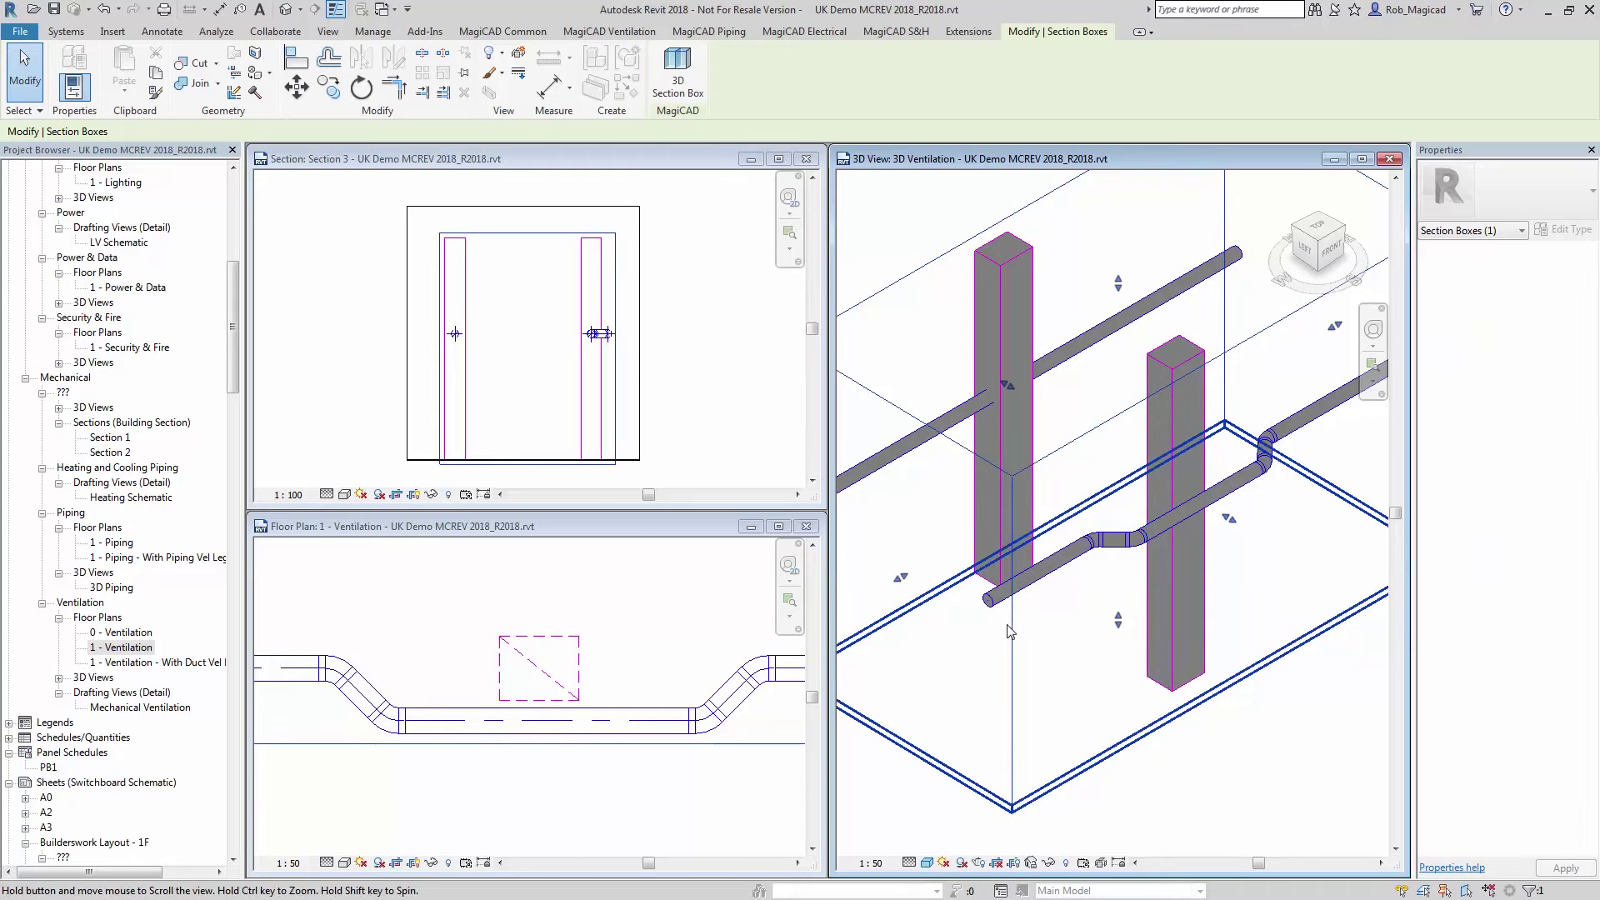
middle_click_drag(1010, 630, 1123, 534)
scroll(1112, 533, "down", 5)
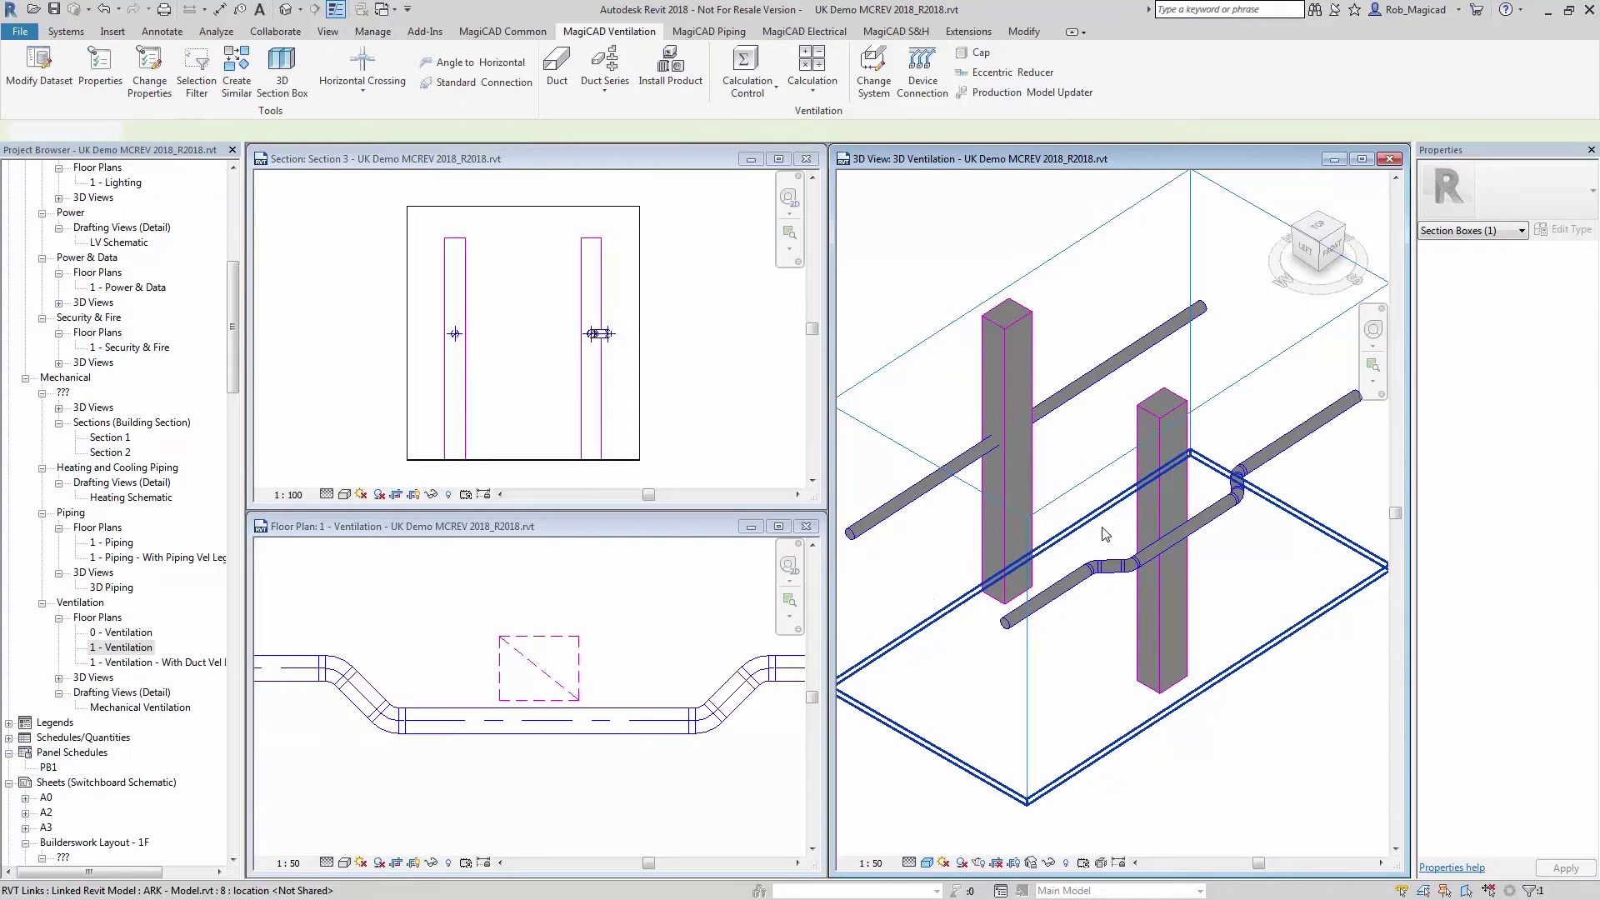
key("Escape")
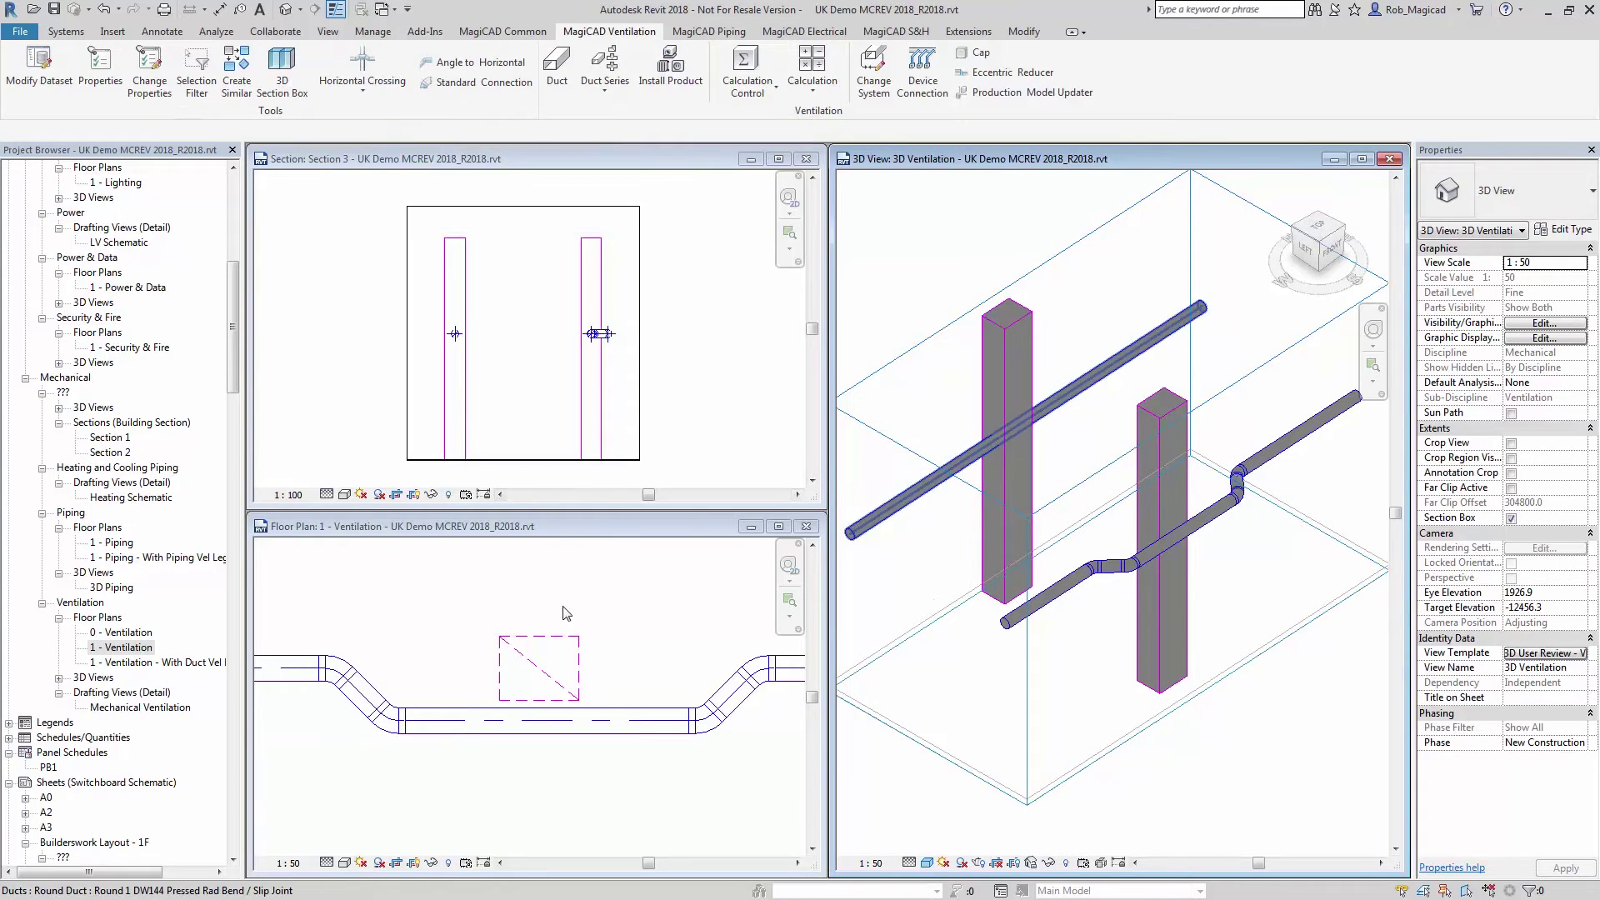
- Zoom out the floor plan to show both ducts
left_click(442, 603)
scroll(442, 604, "down", 4)
scroll(441, 604, "down", 2)
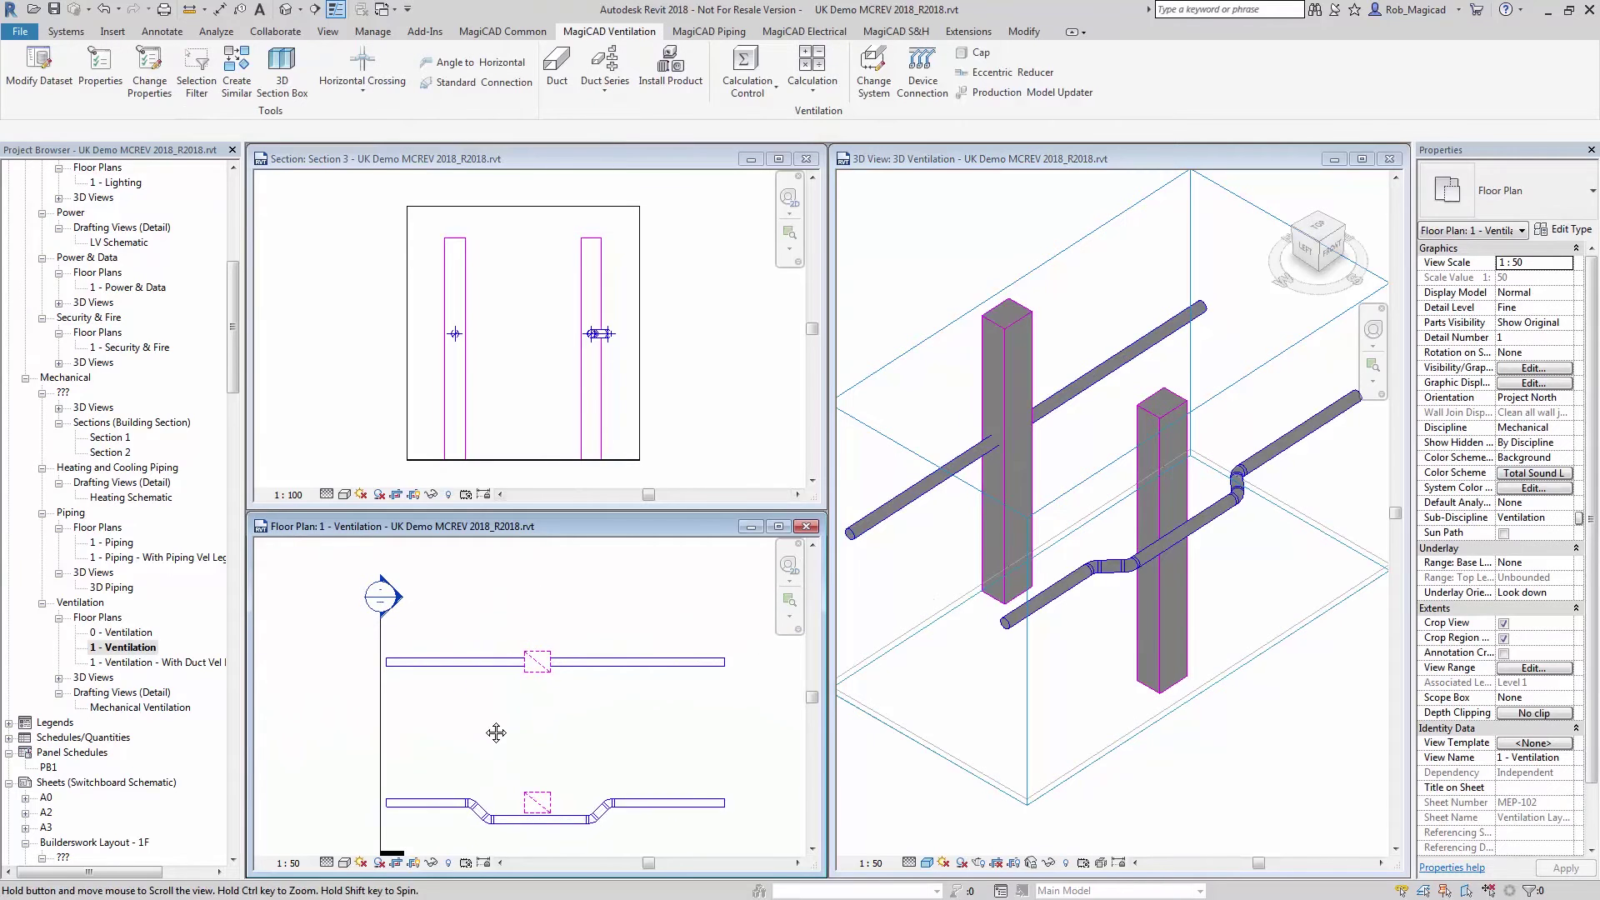
- Fit both supply ducts in the floor plan and zoom Section 3 onto the two risers
middle_click_drag(442, 604, 446, 659)
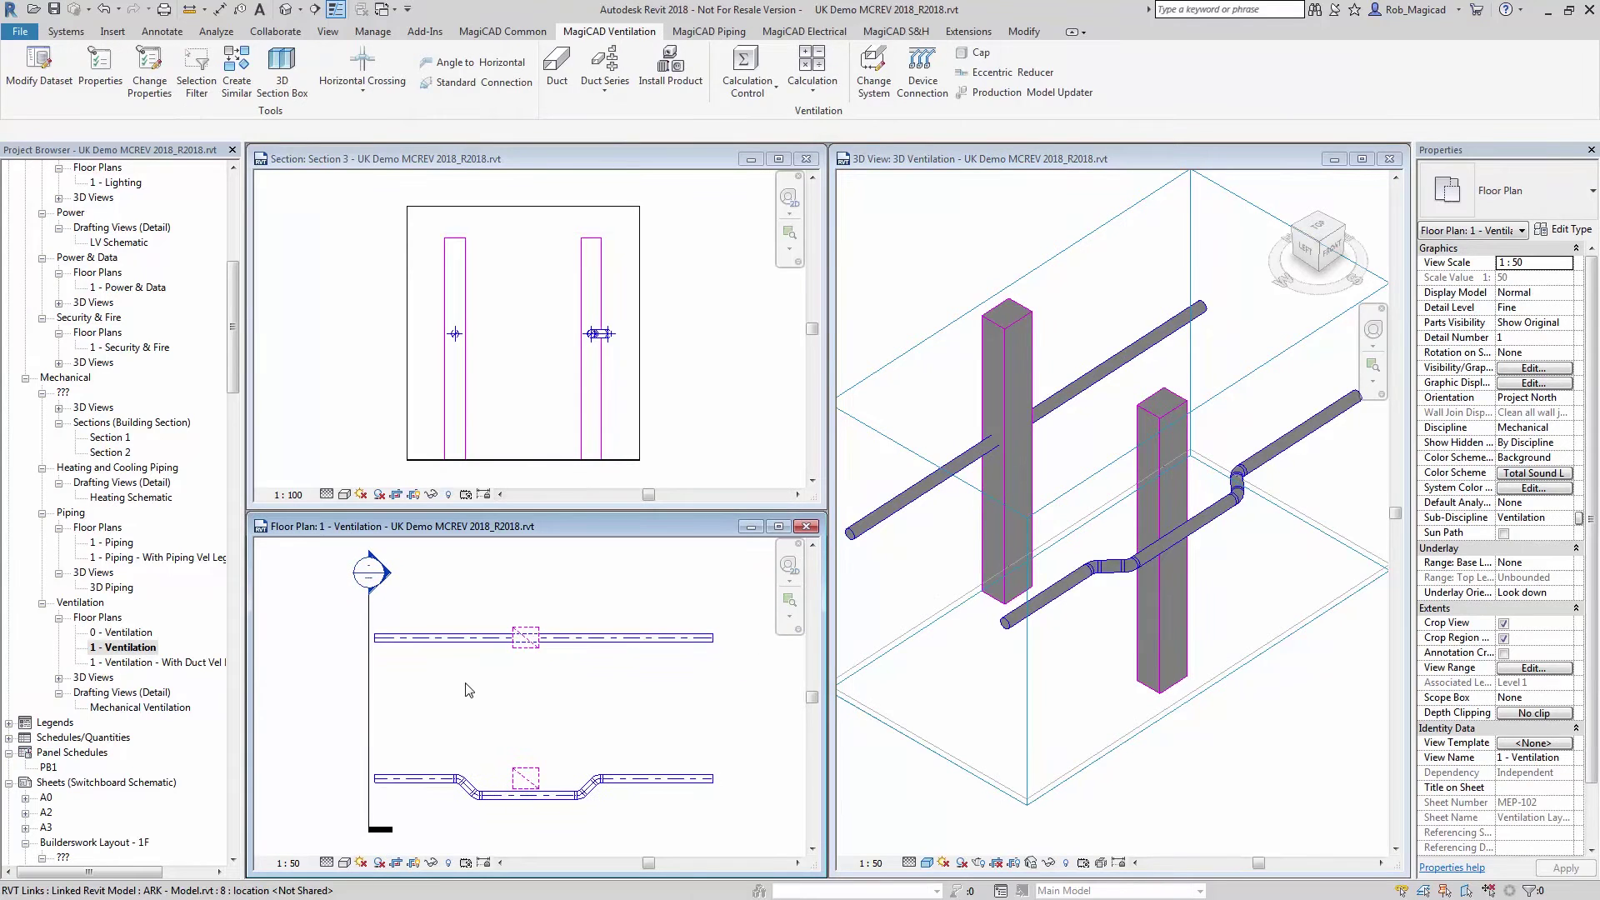
double_click(386, 581)
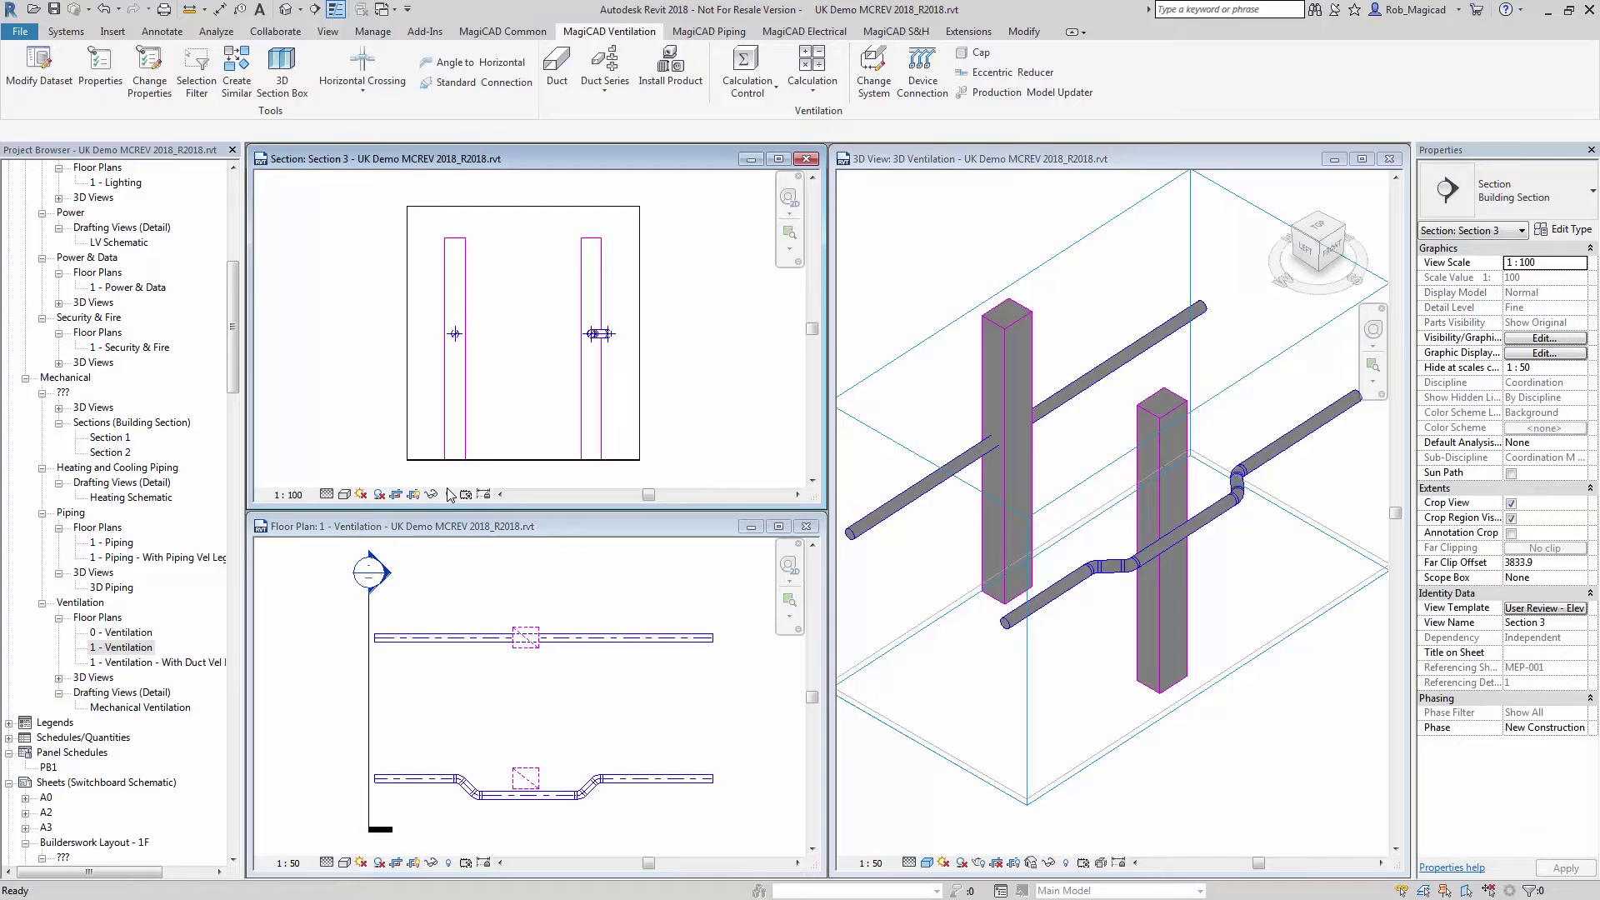
left_click(451, 600)
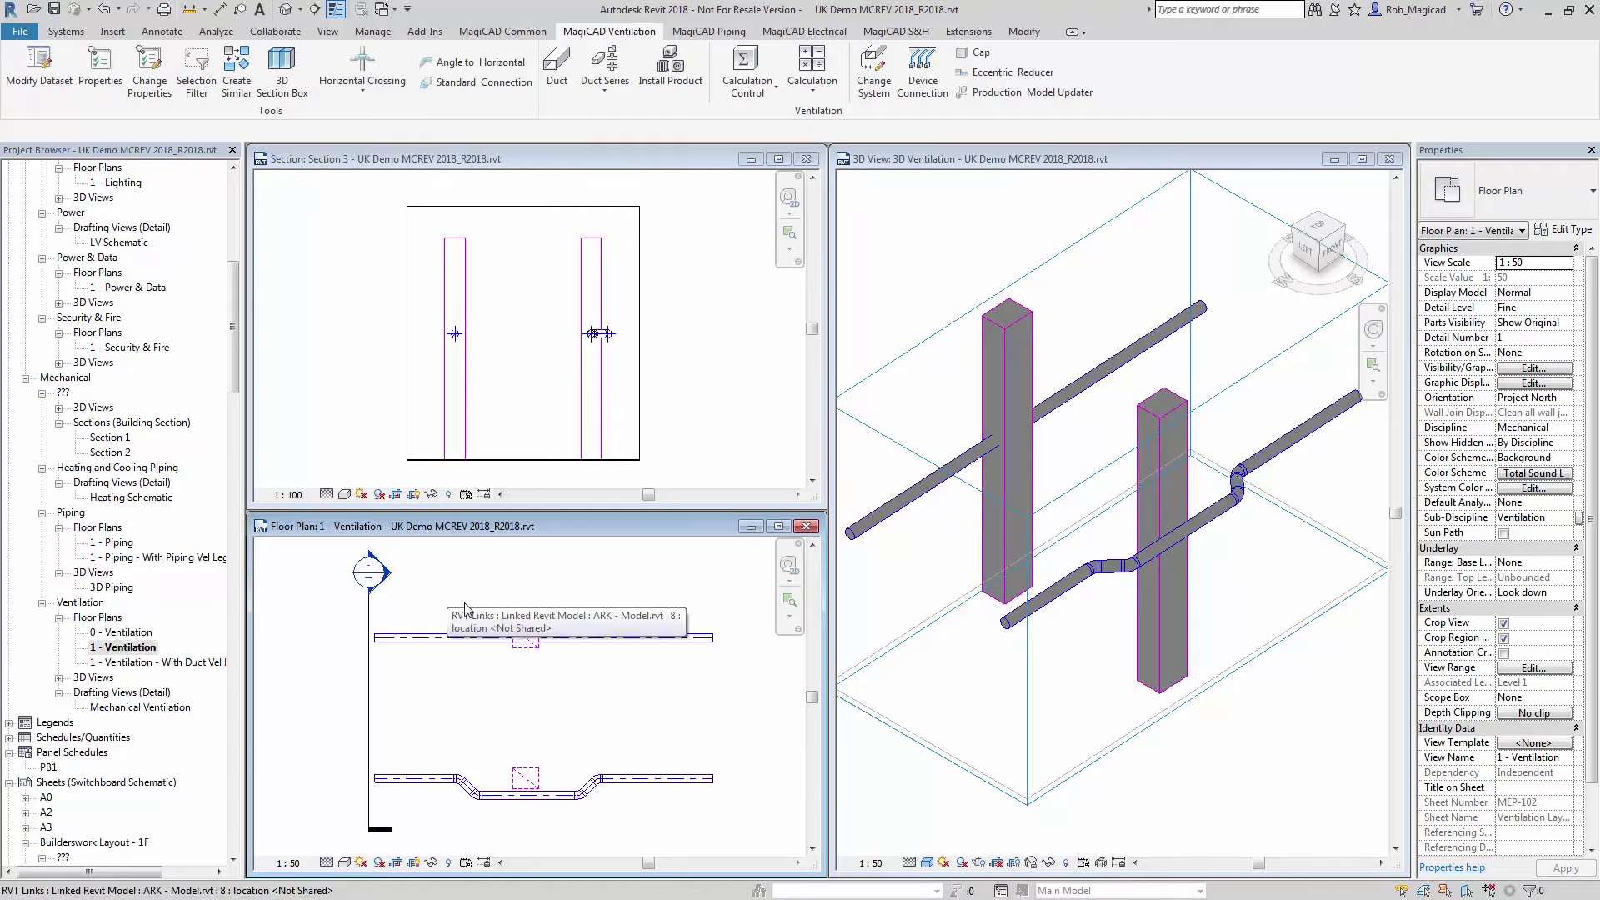
scroll(532, 648, "up", 2)
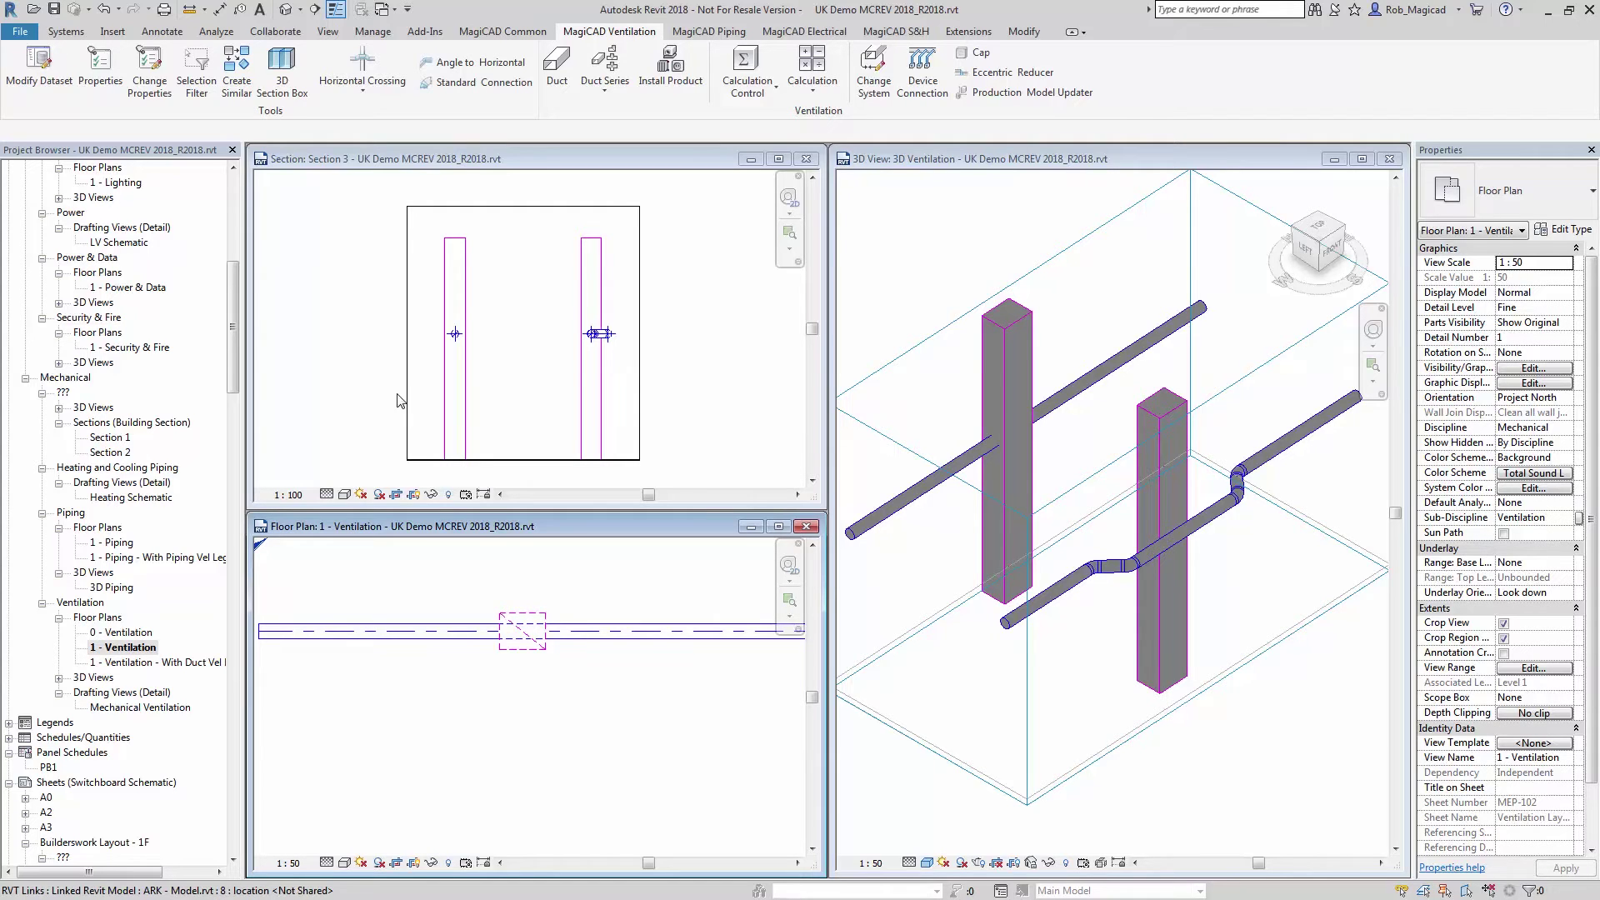
left_click(389, 352)
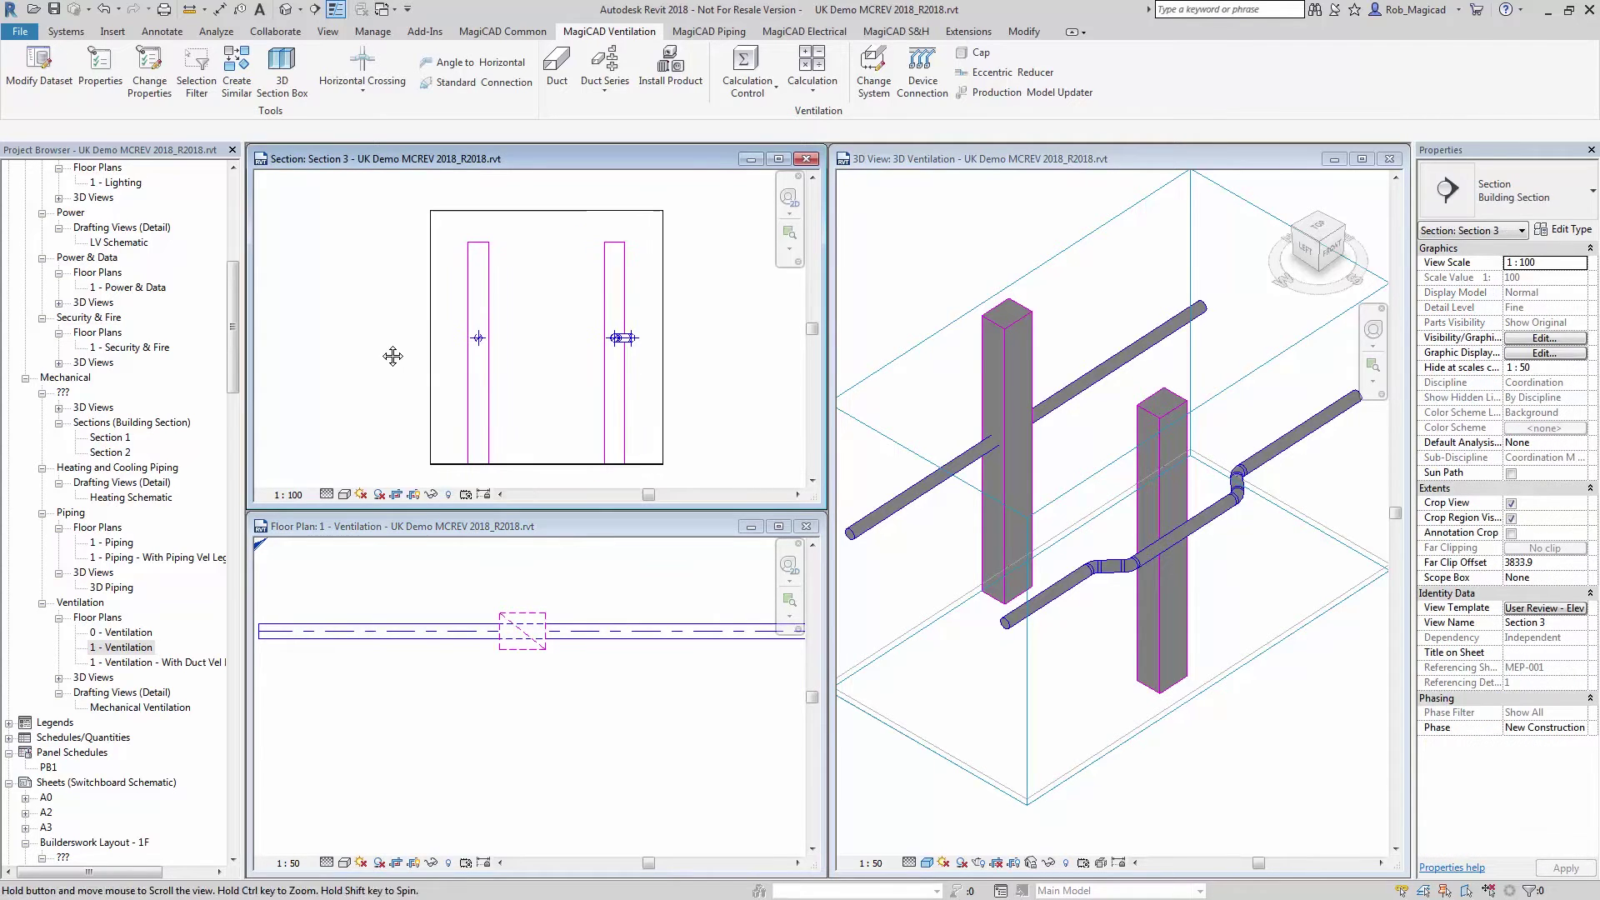
middle_click(392, 350)
middle_click(352, 586)
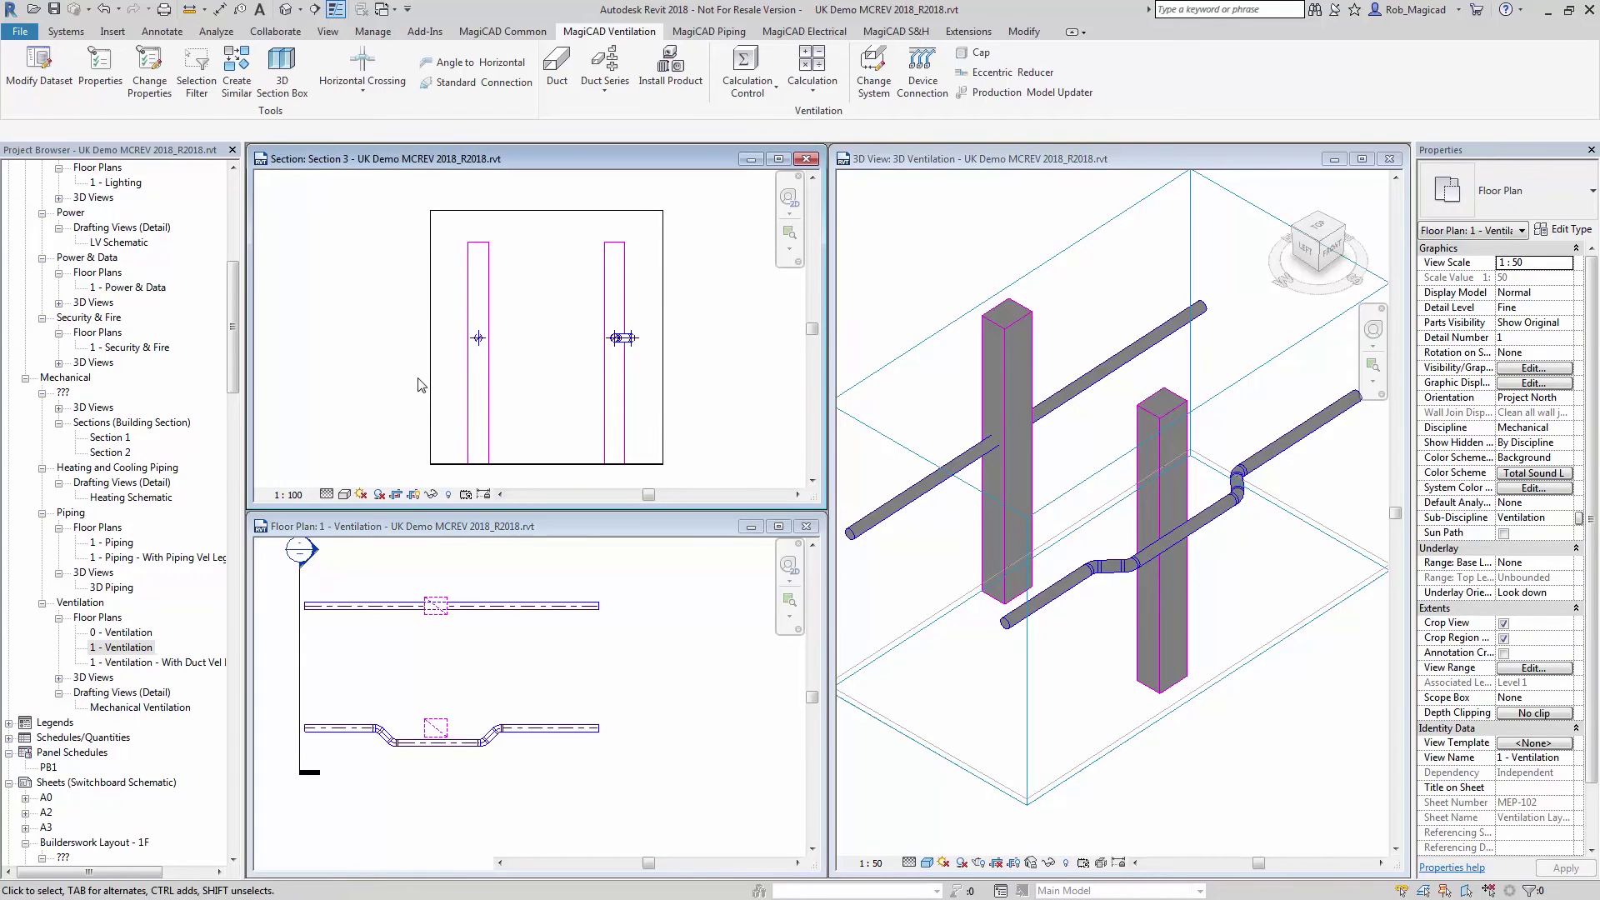
scroll(433, 325, "up", 2)
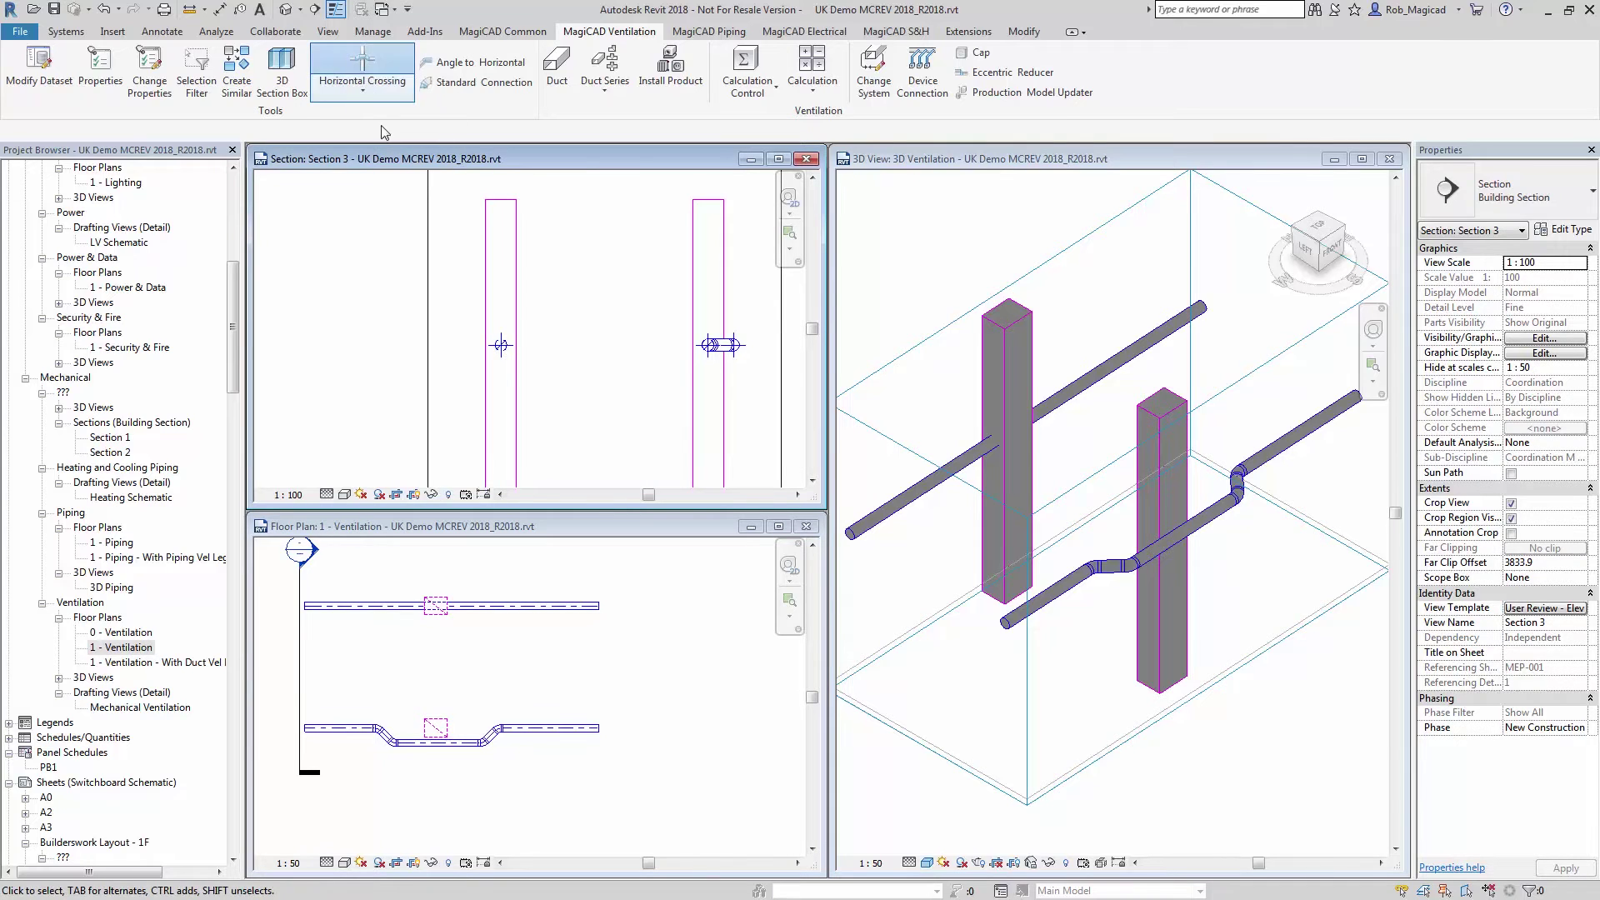
- Start a Horizontal Crossing: pick the left riser in Section 3, then the upper round duct
left_click(363, 65)
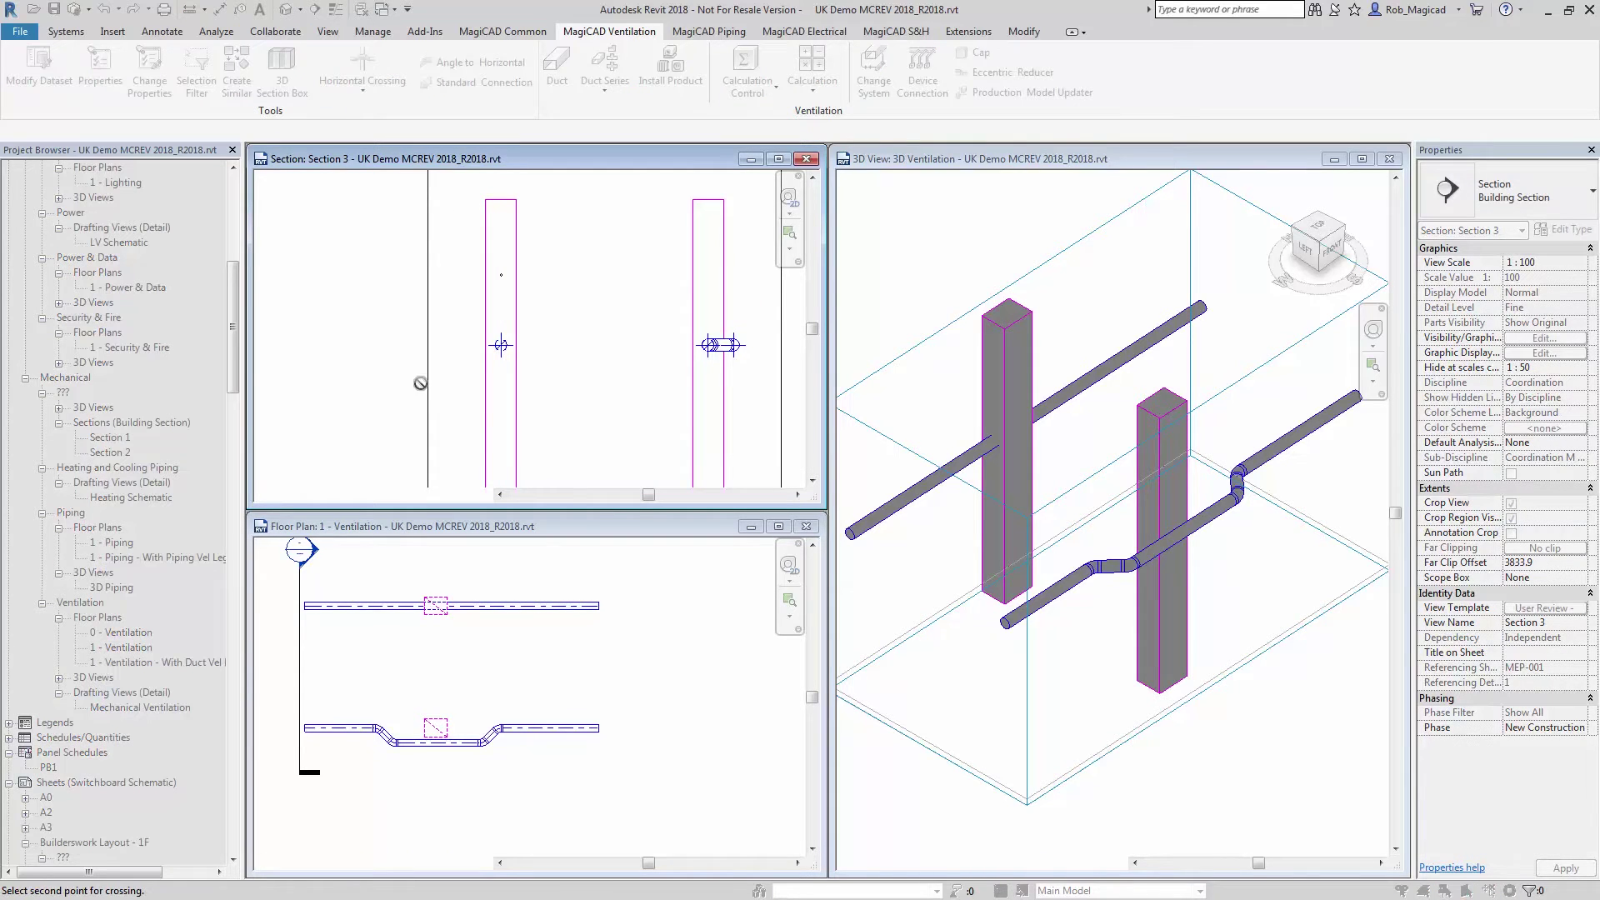
left_click(500, 441)
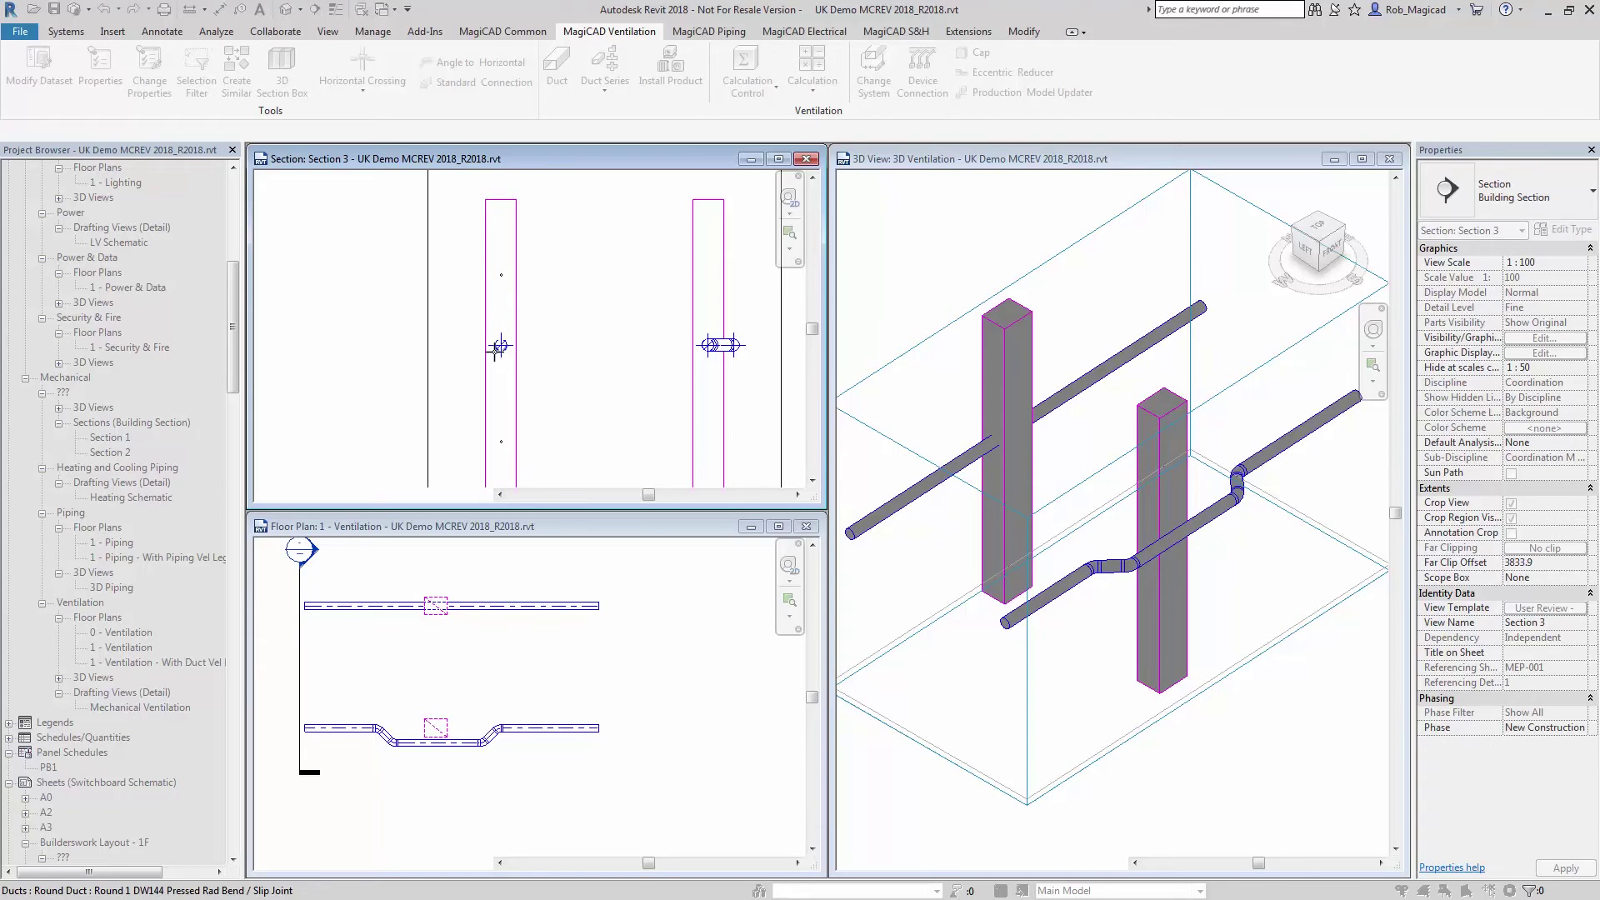
scroll(492, 347, "up", 4)
scroll(492, 347, "up", 2)
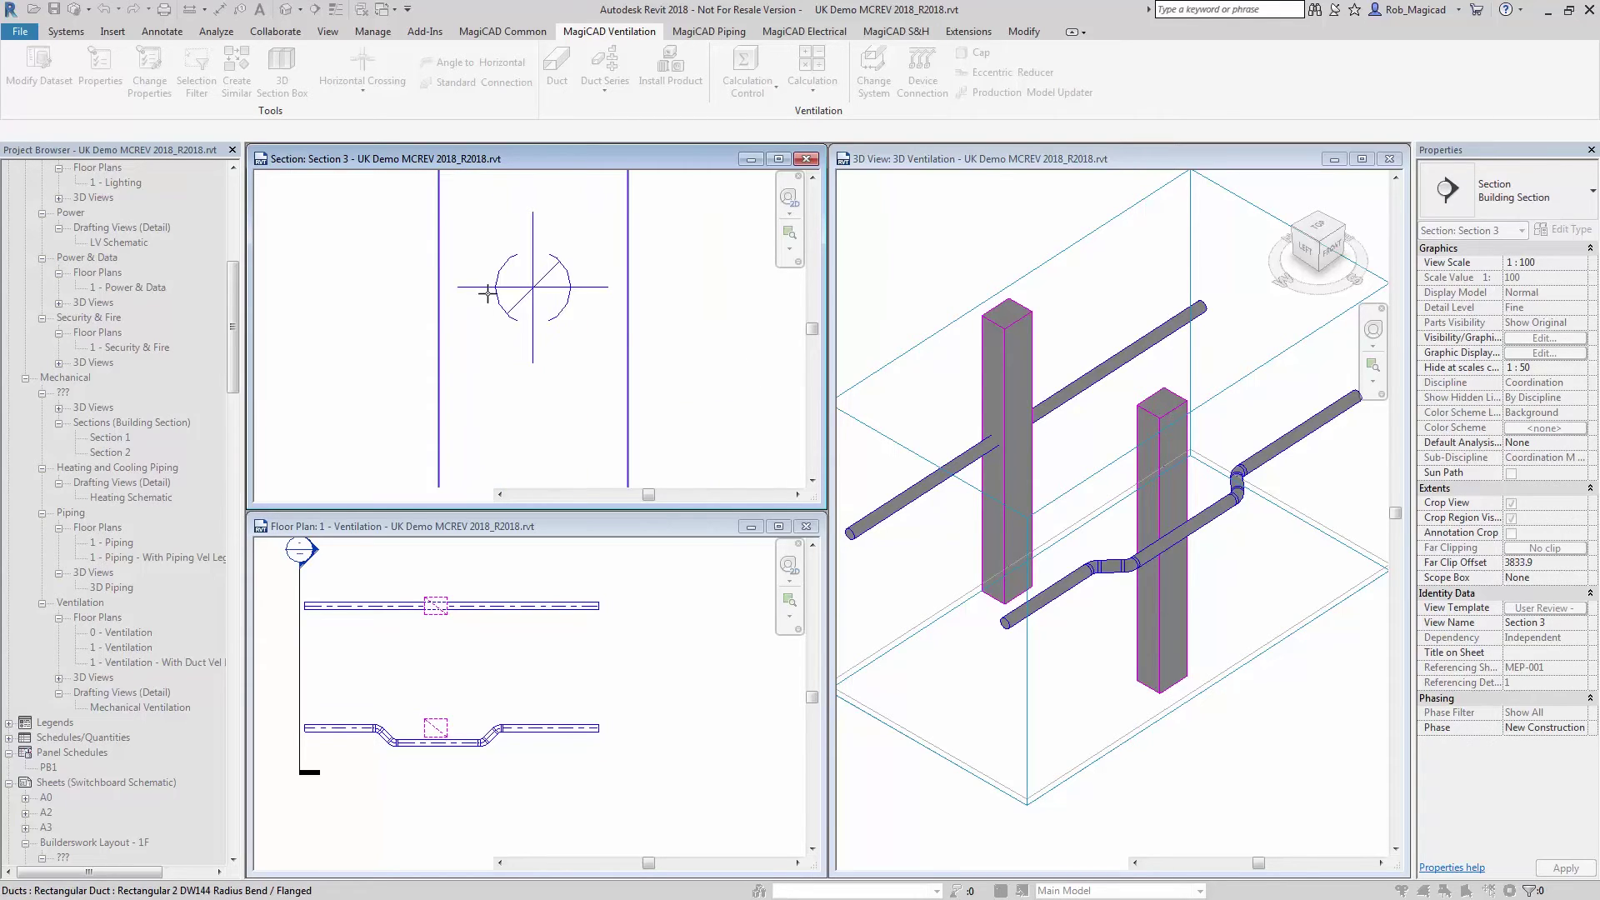
left_click(495, 287)
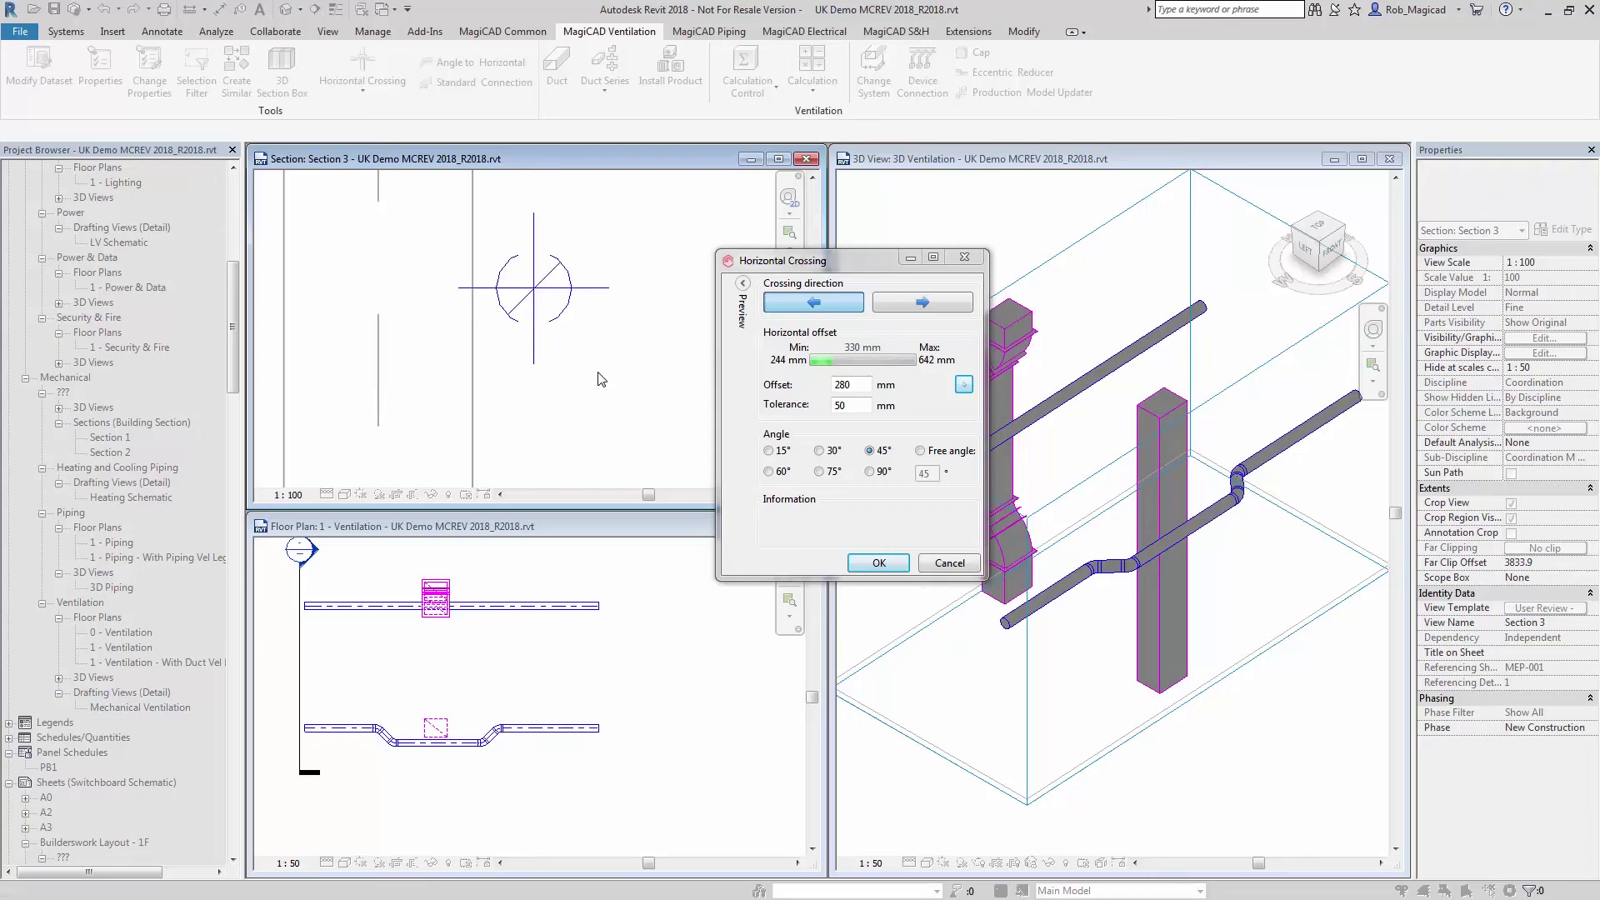
- Switch the riser crossing bends to 30°, keeping the 280 mm offset
scroll(607, 384, "up", 2)
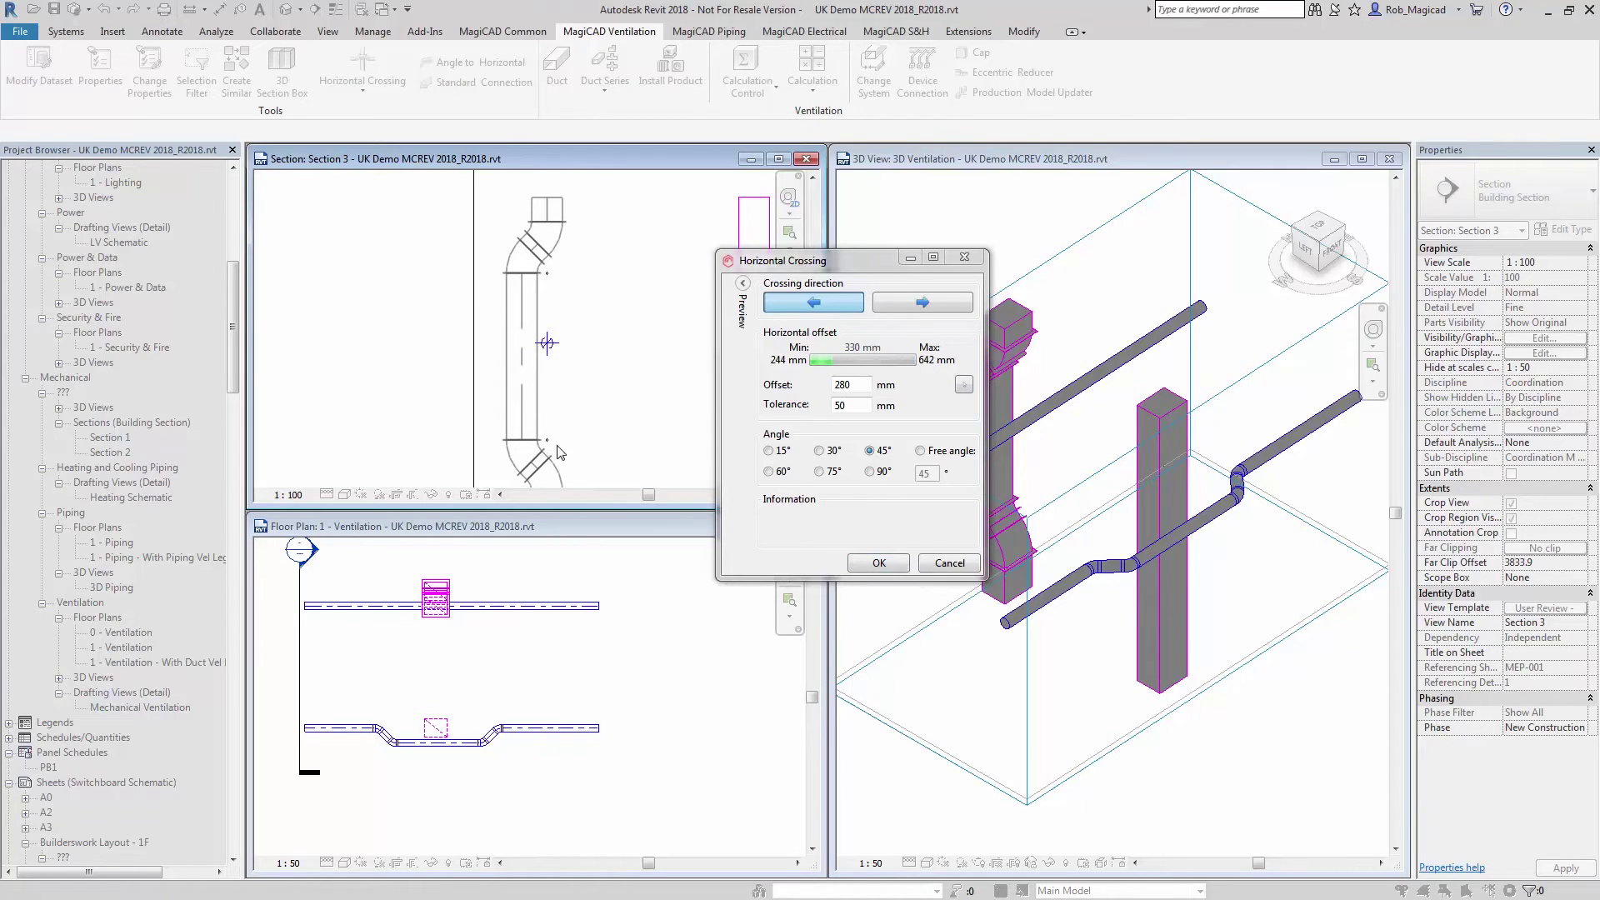
left_click(819, 451)
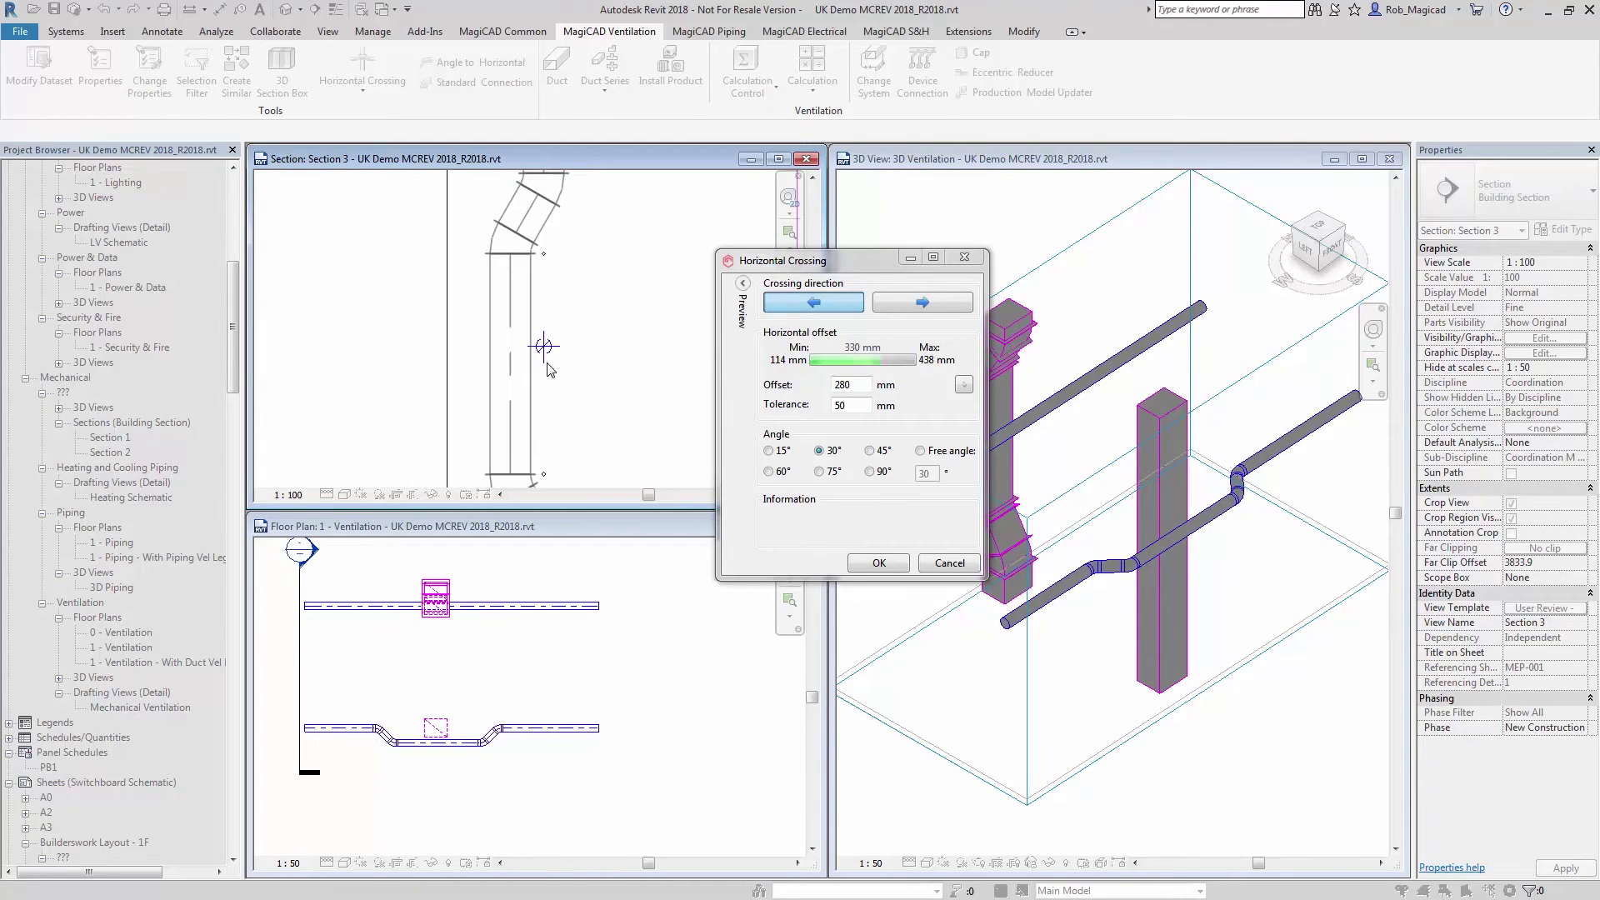
- Show and spin the crossing's 3D preview, then move the dialog off the model
left_click(743, 284)
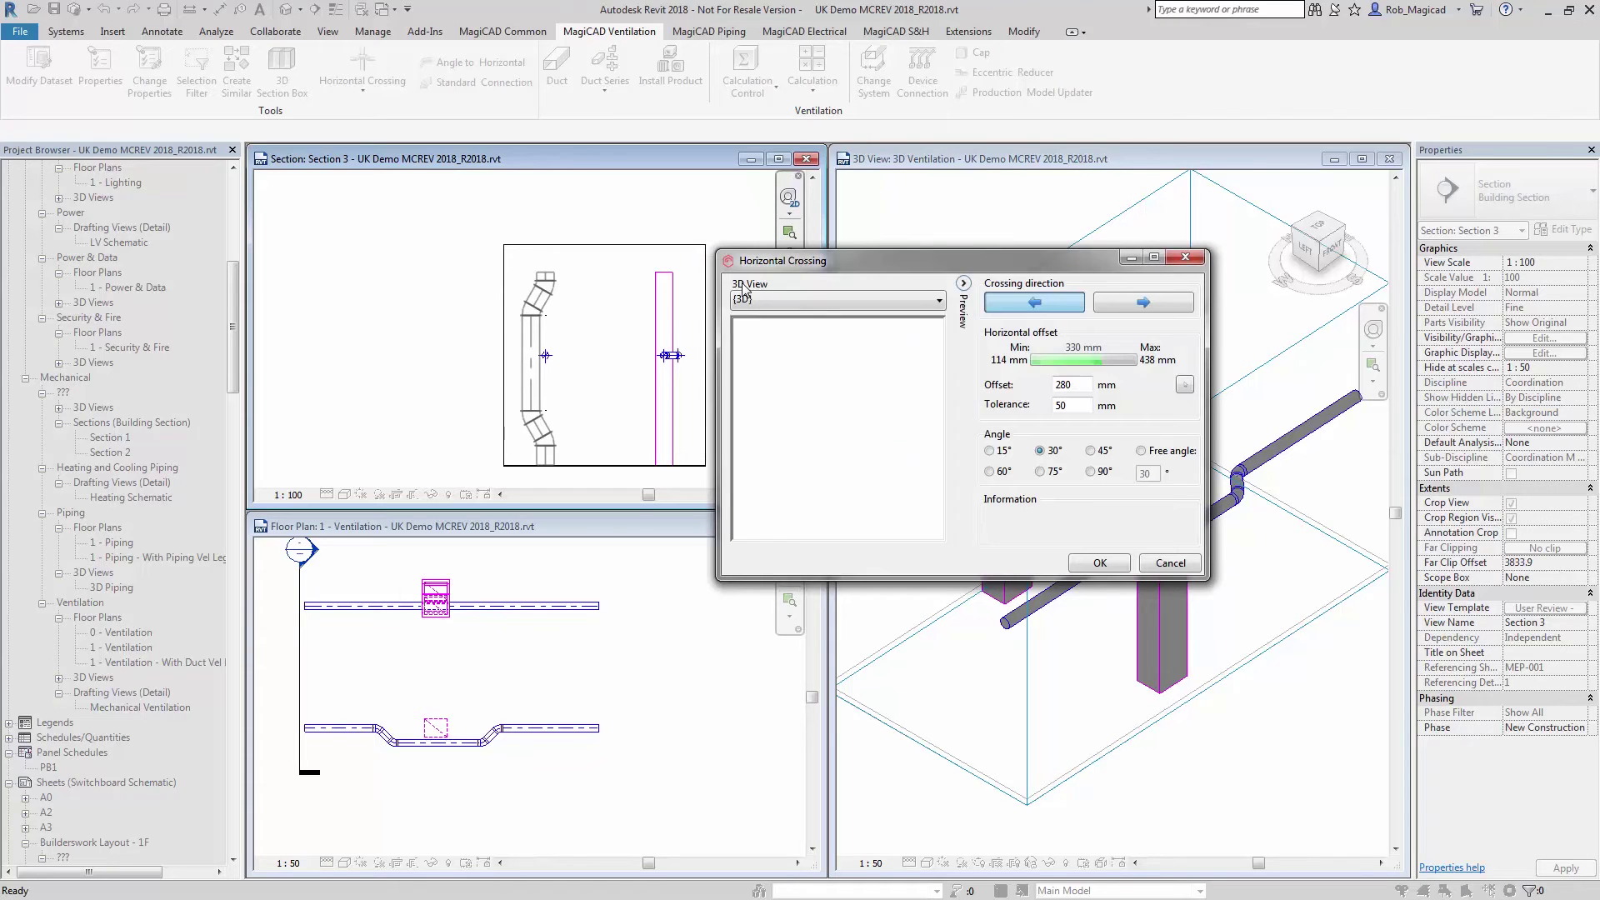
middle_click_drag(790, 436, 780, 415, "shift")
left_click_drag(875, 260, 460, 467)
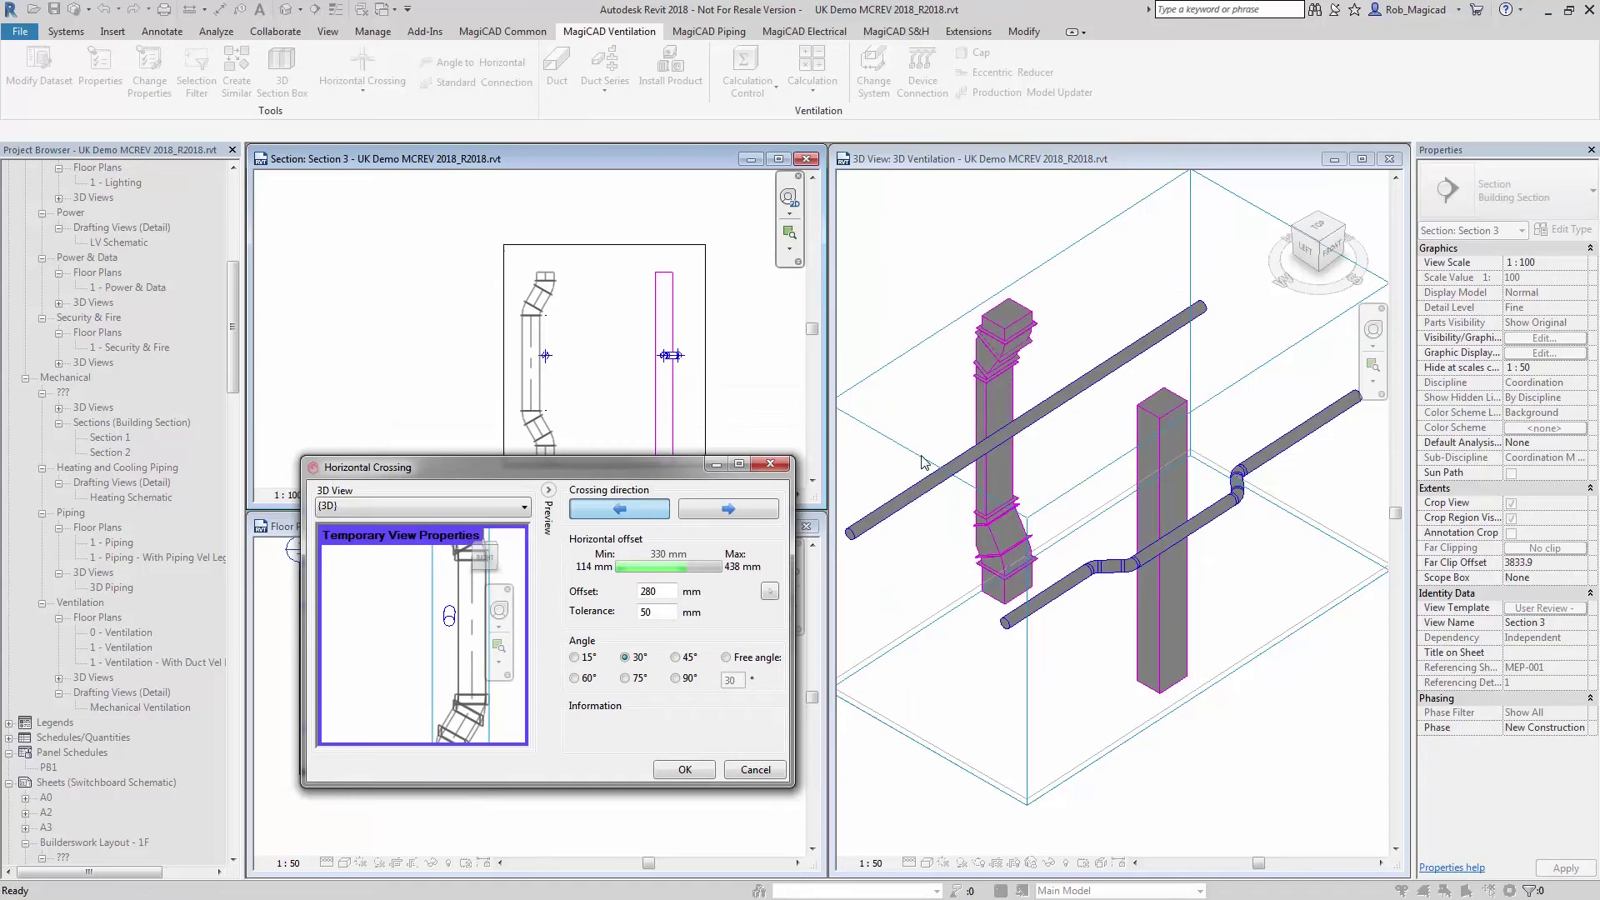
left_click_drag(578, 465, 1027, 278)
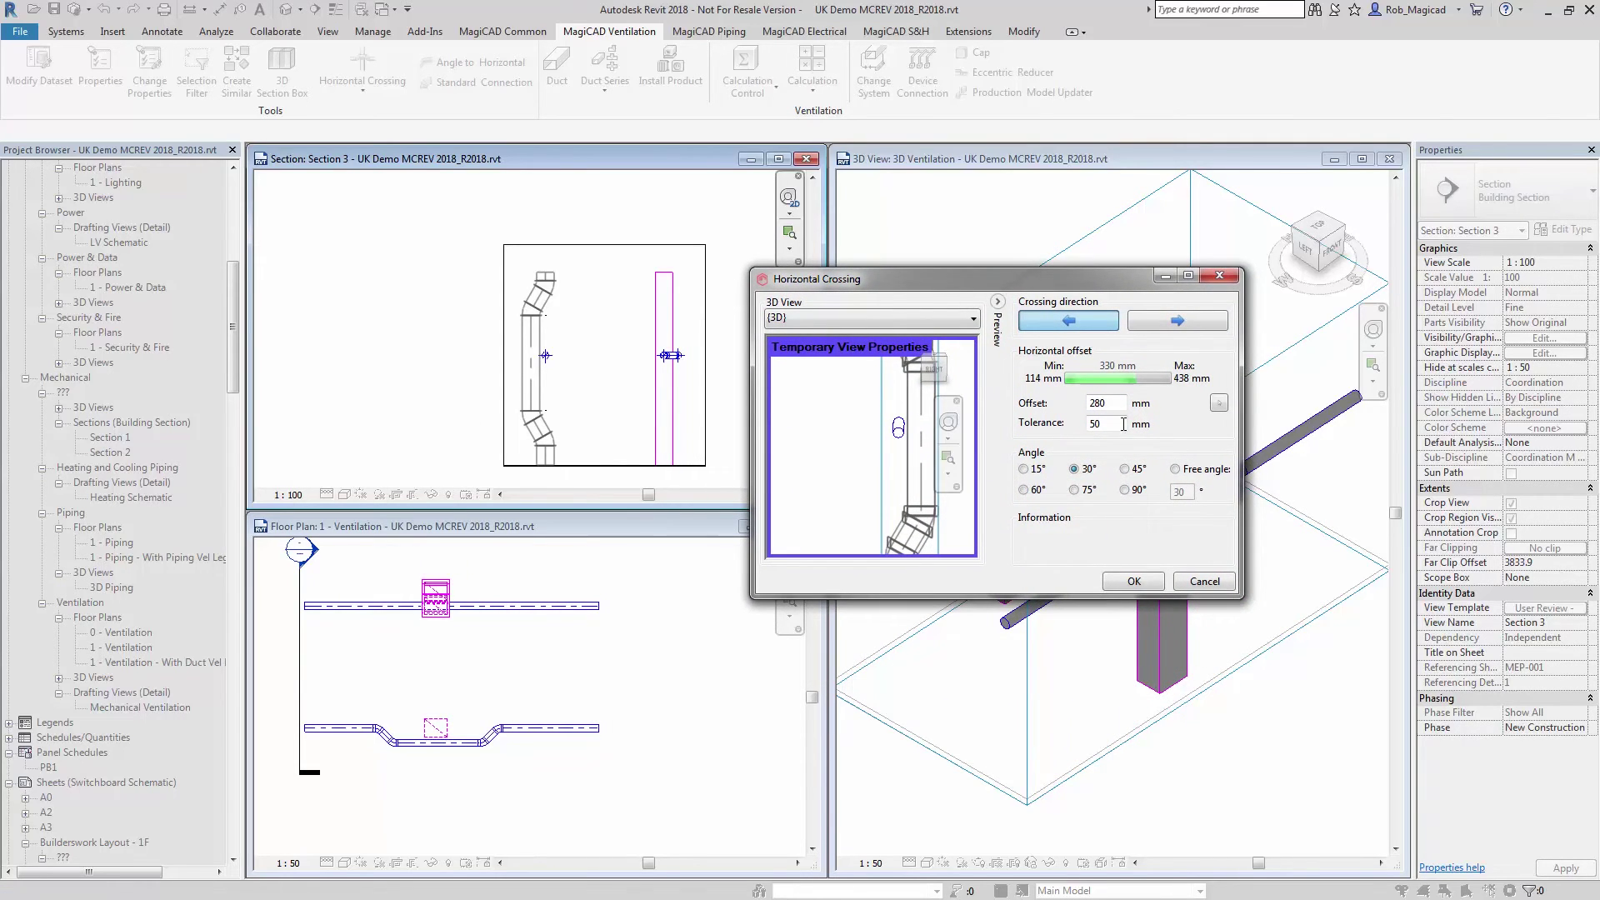
- Correct the tolerance to 100 mm and create the riser crossing
type("0")
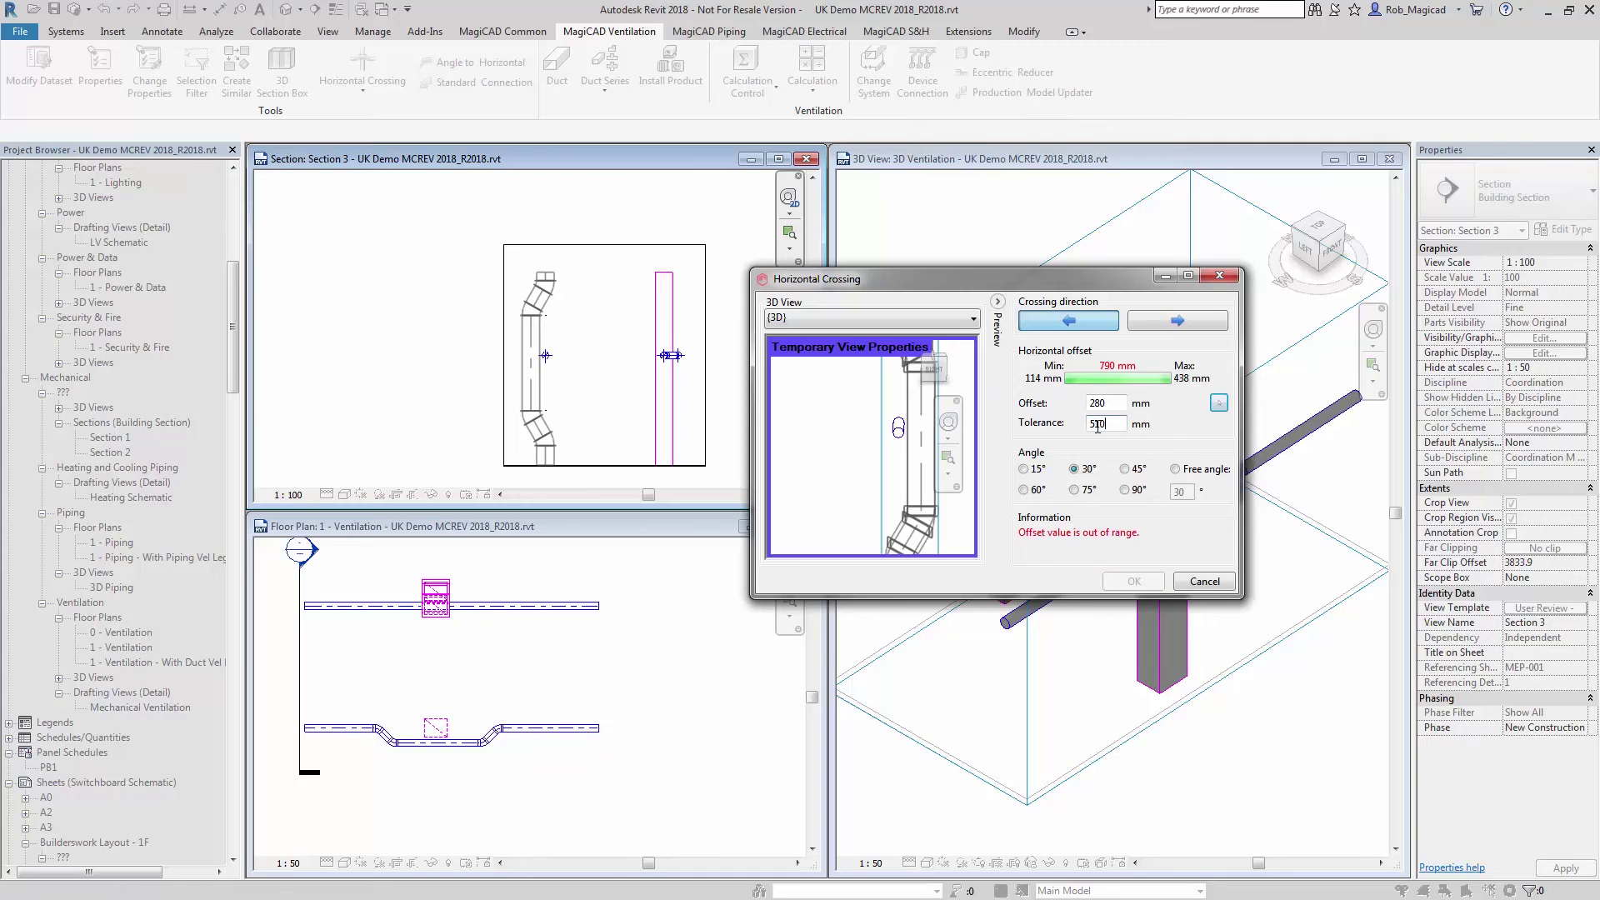
key("BackSpace")
key("BackSpace")
key("BackSpace")
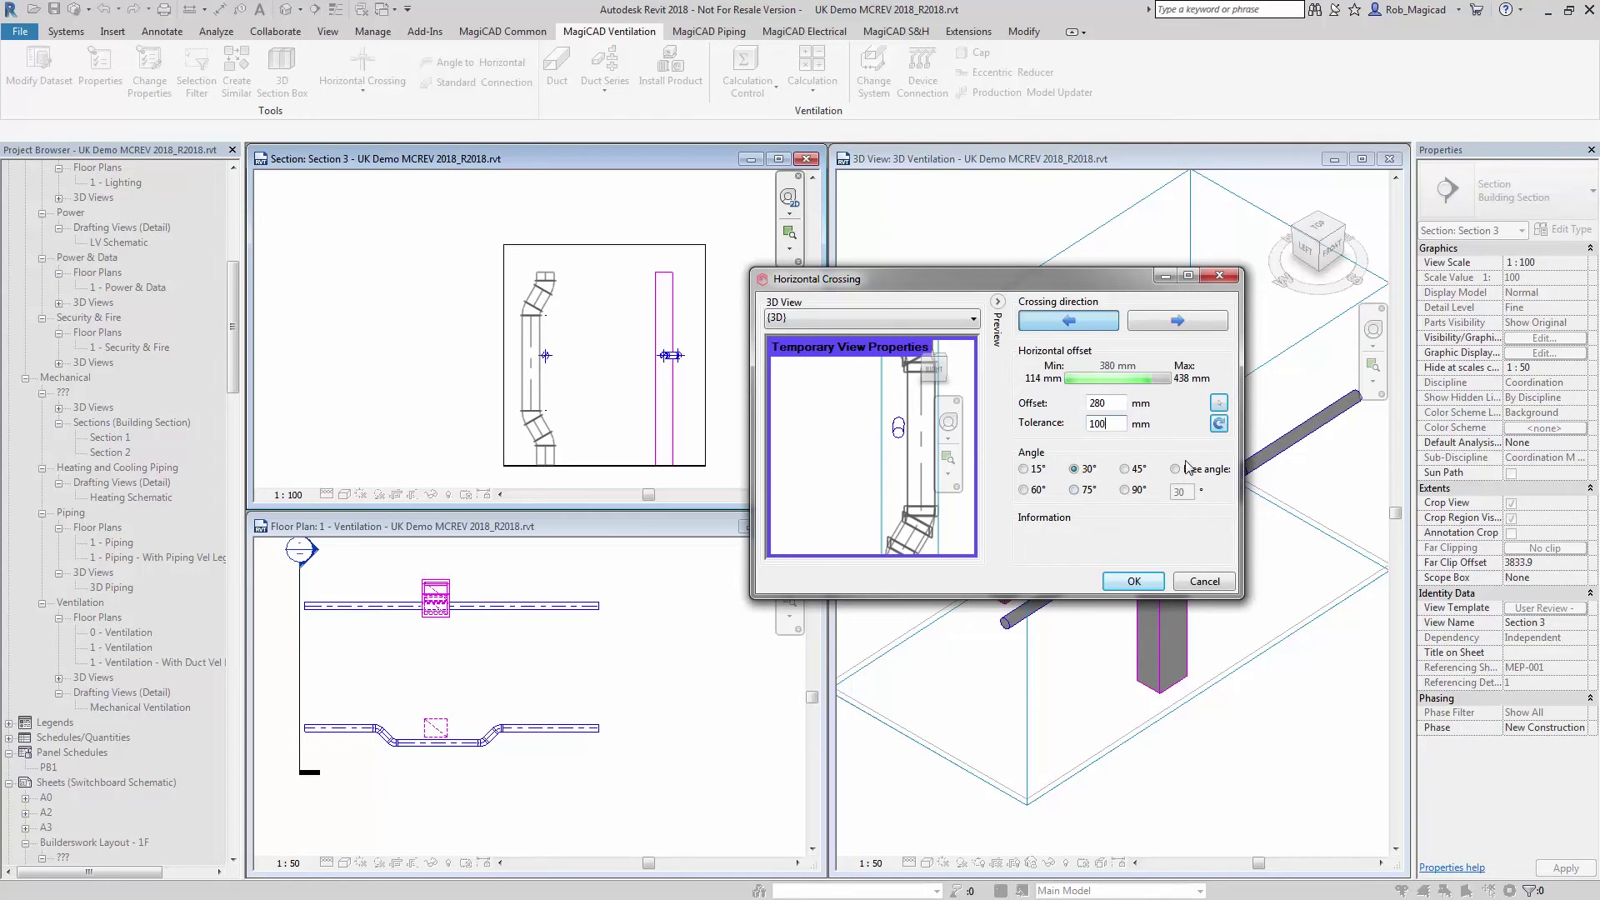
left_click(1219, 424)
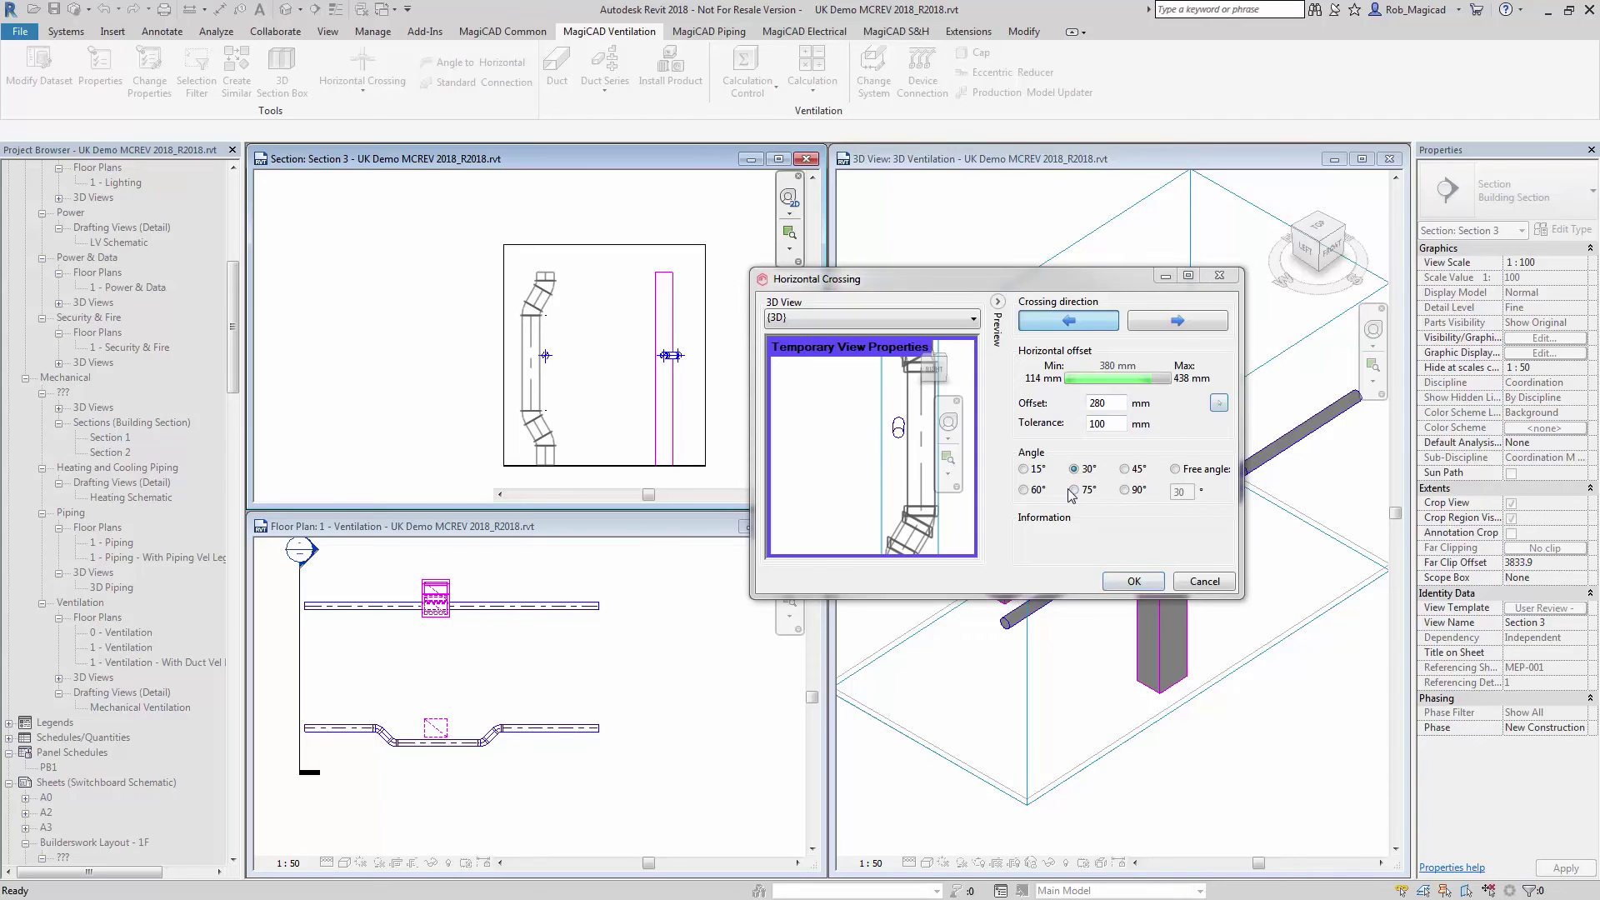
left_click(1133, 582)
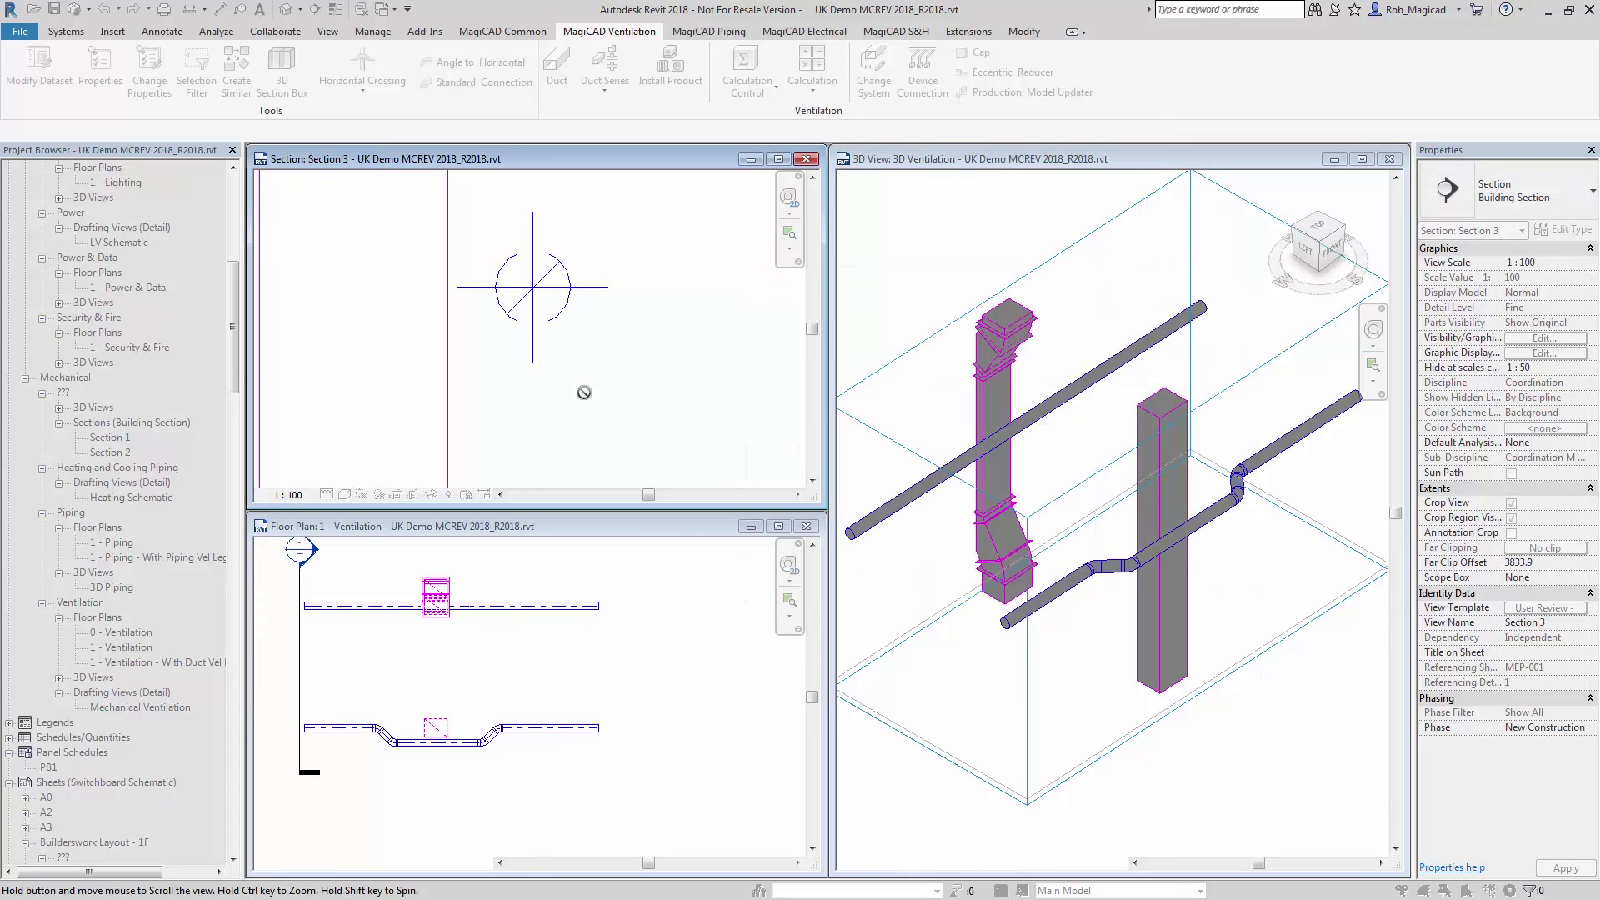
- Zoom out Section 3 to check the jogged left riser
scroll(583, 394, "down", 4)
scroll(586, 396, "down", 2)
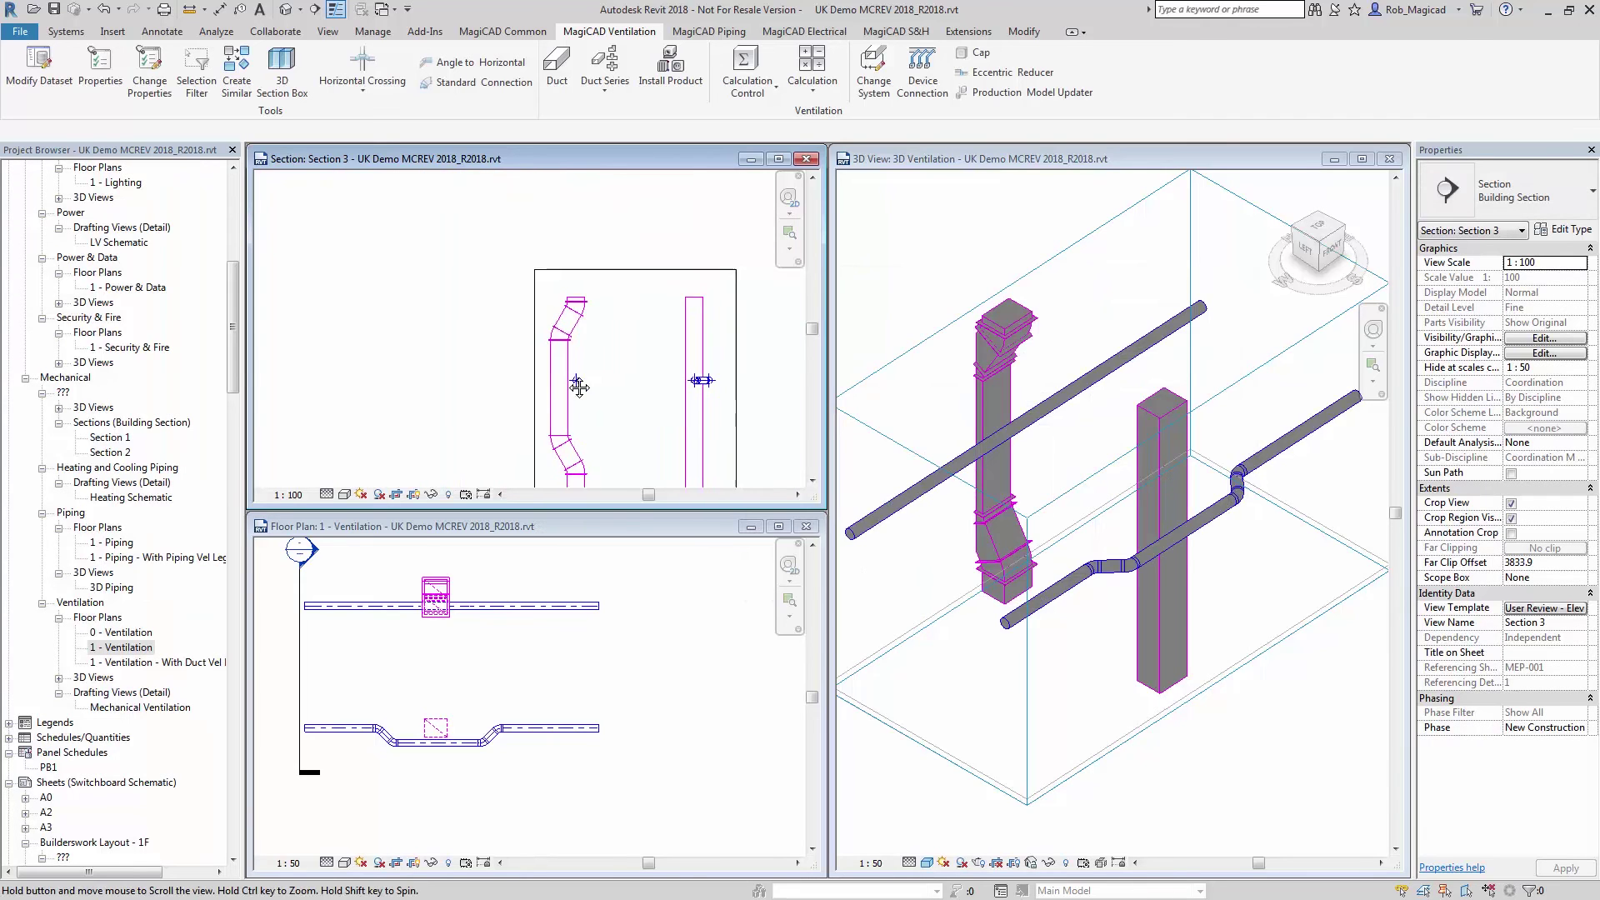
scroll(543, 374, "up", 1)
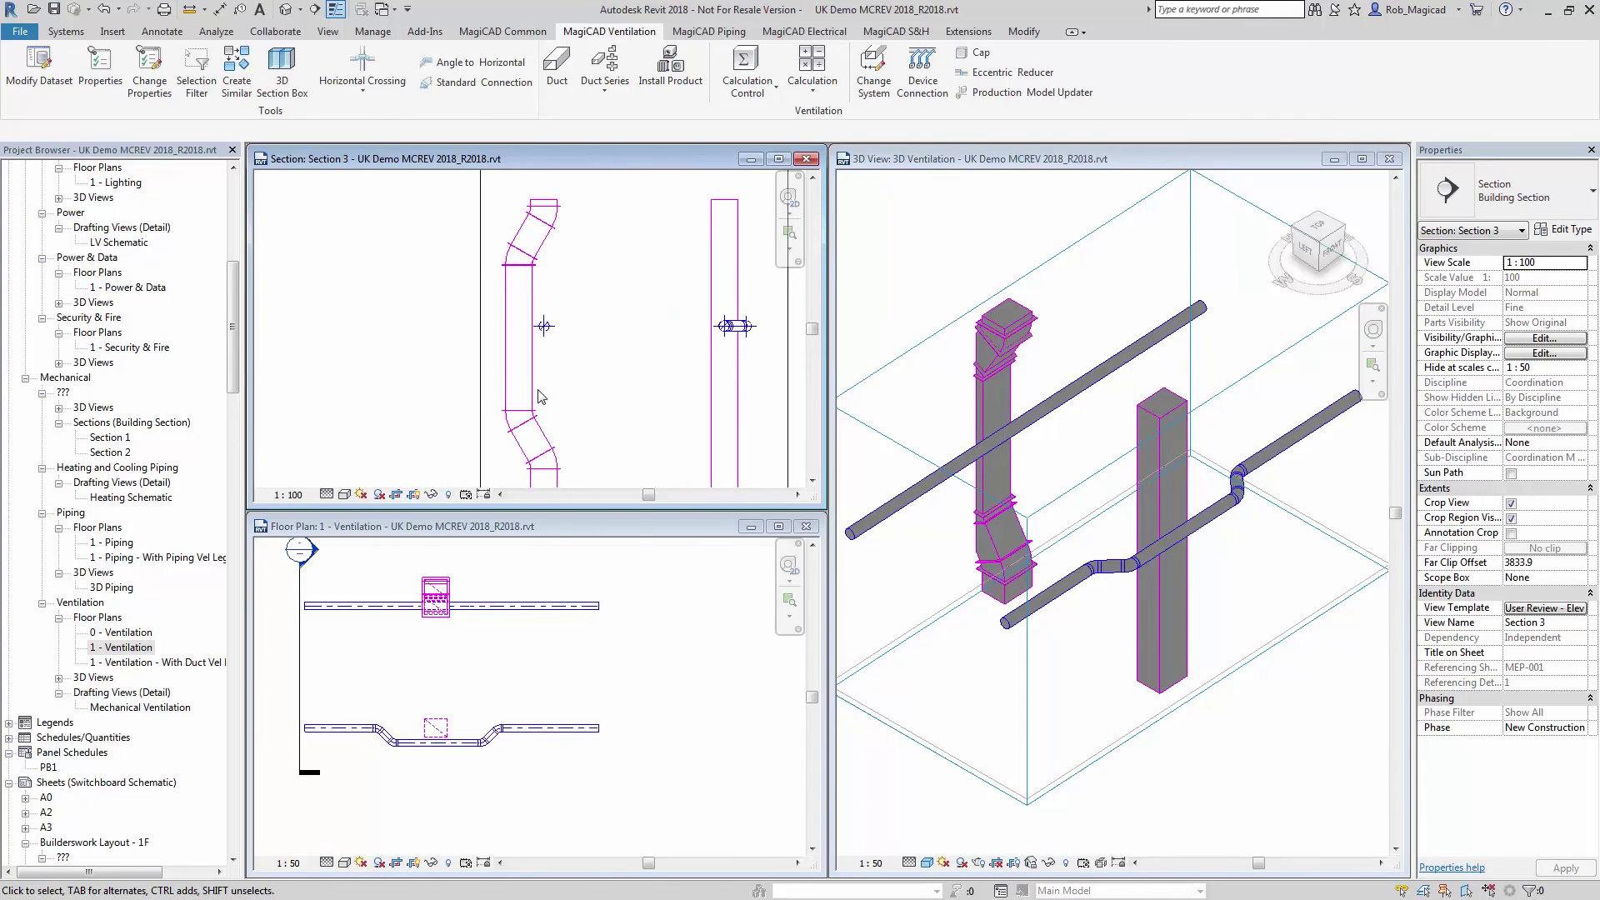
- Orbit the 3D view side-on to show both risers and both ducts
left_click(935, 421)
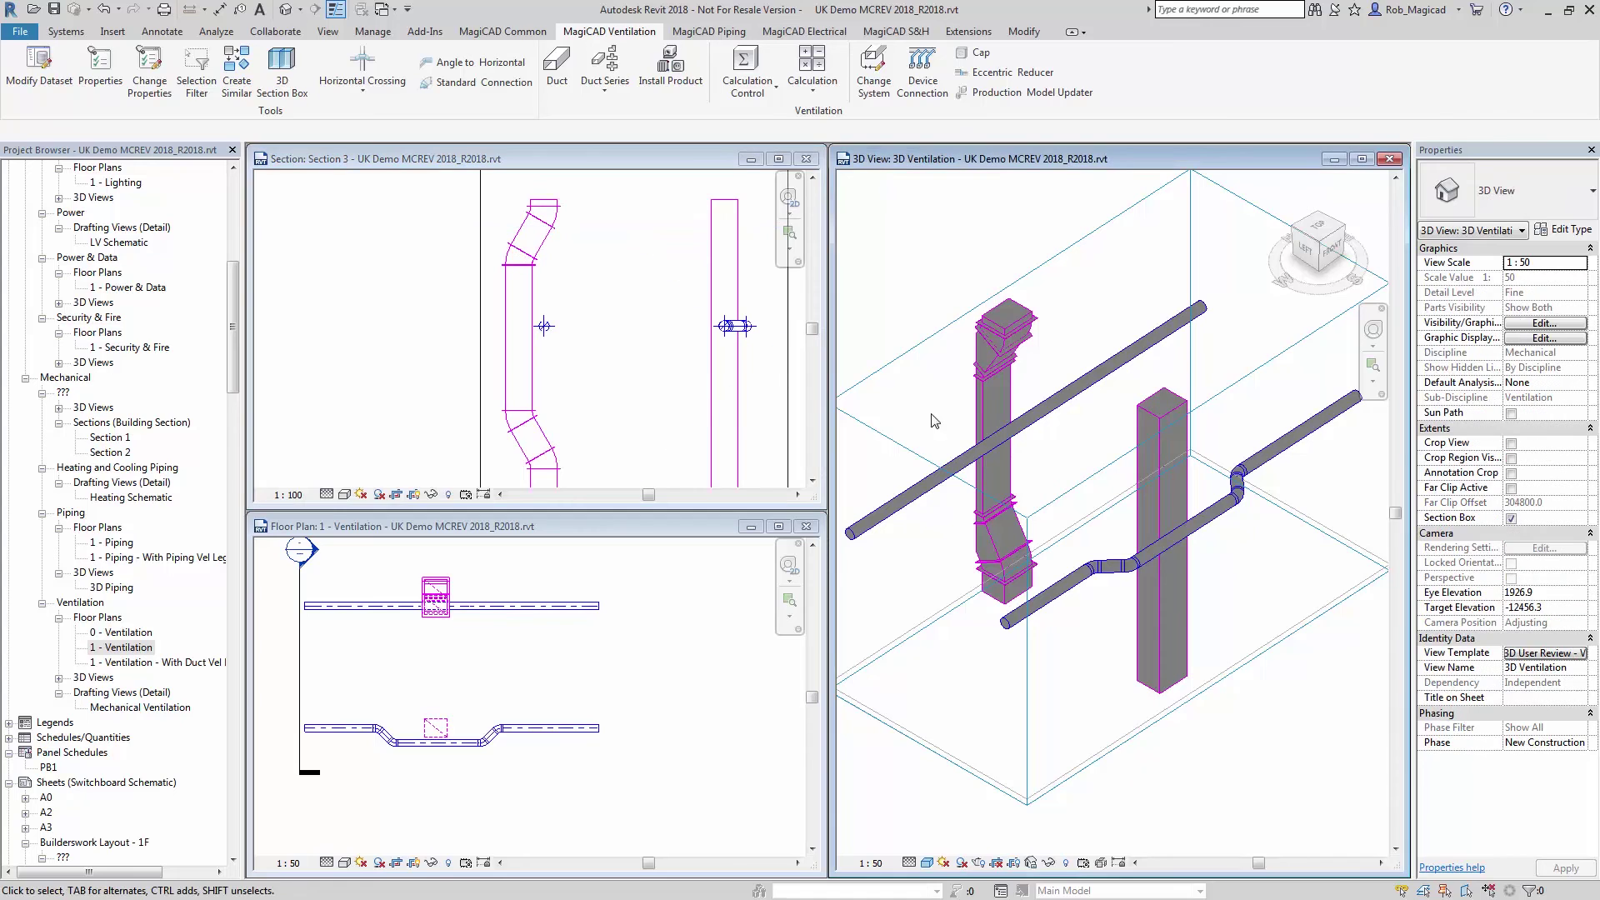
left_click(906, 359)
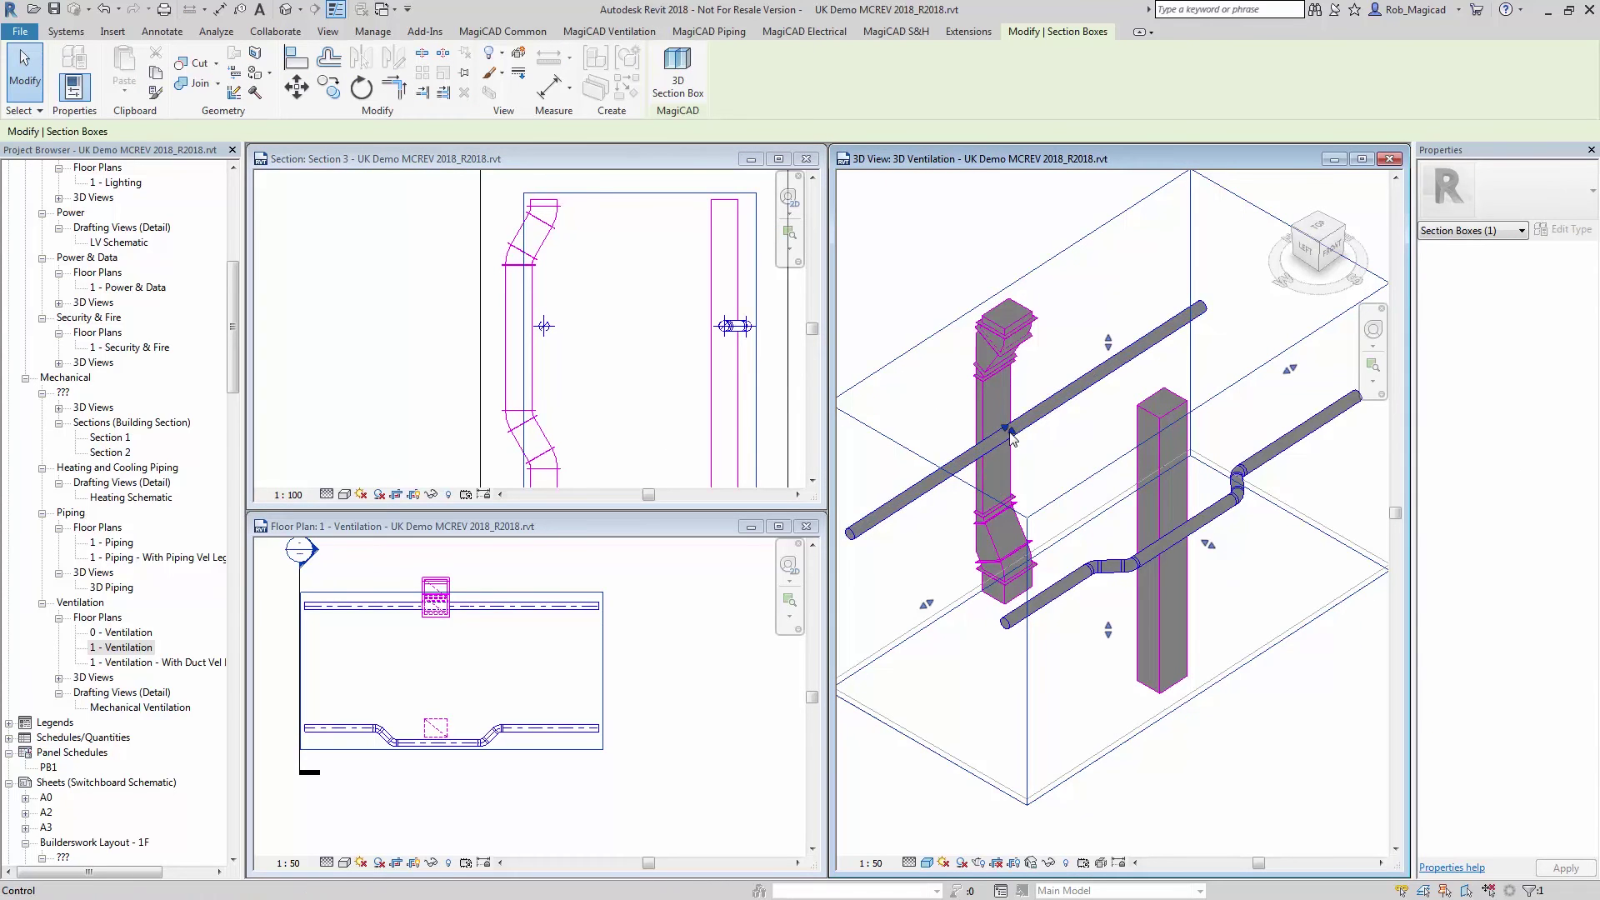
middle_click_drag(996, 427, 1068, 482, "shift")
left_click(977, 330)
middle_click_drag(951, 321, 983, 354)
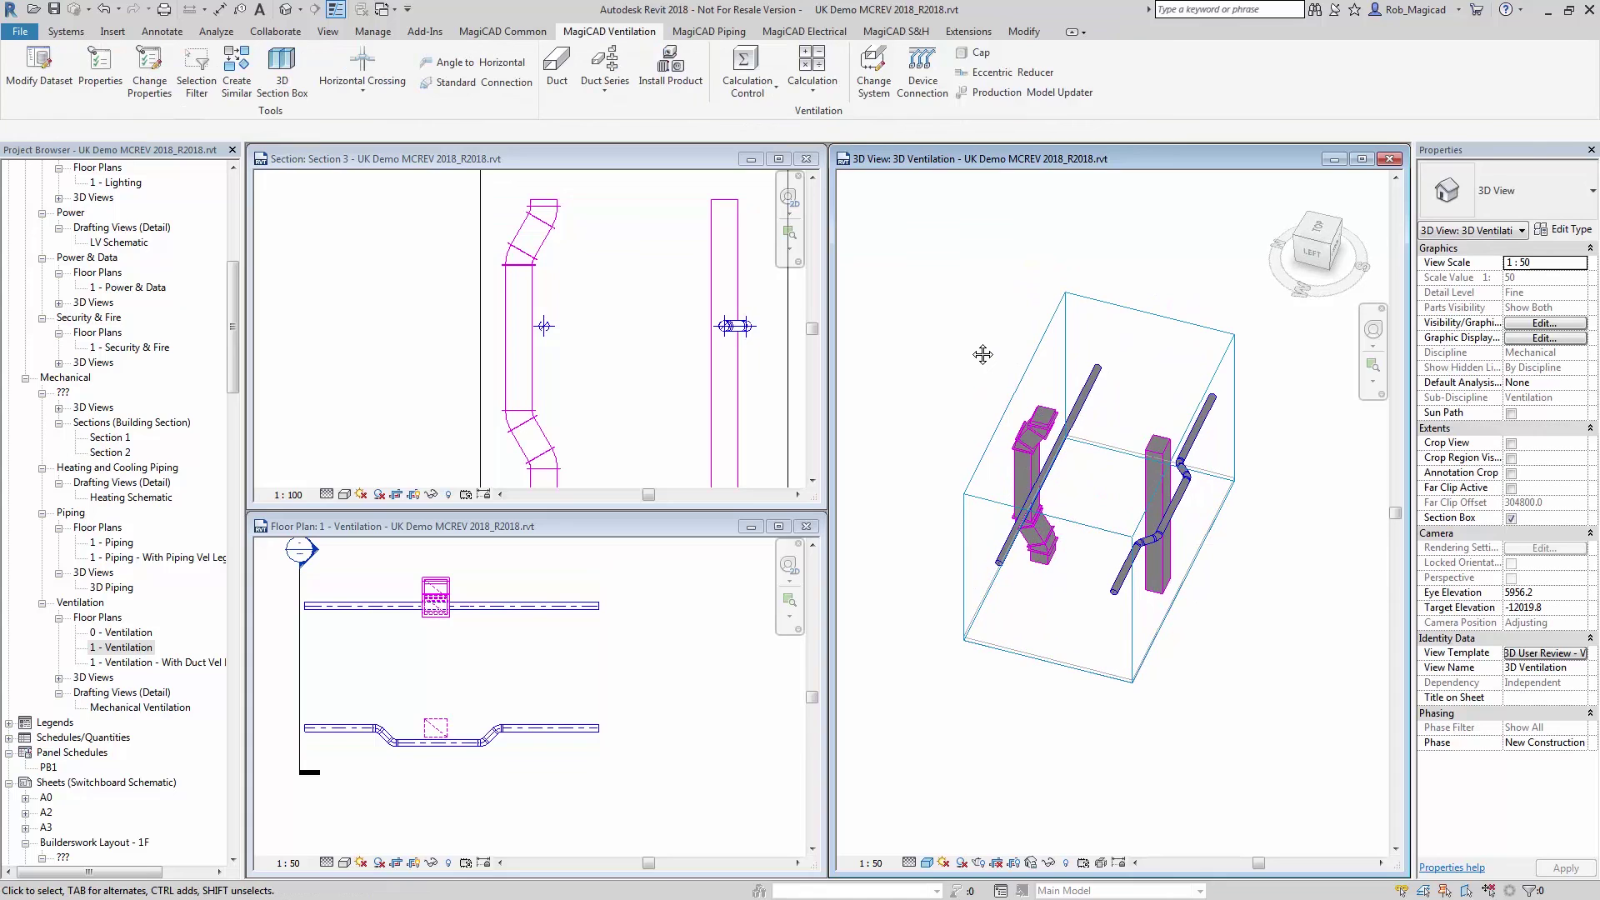